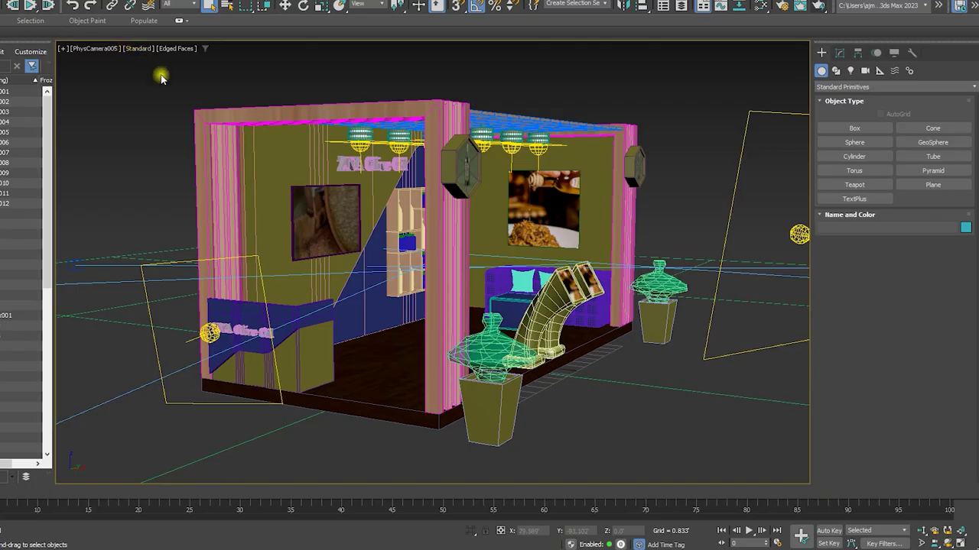
Step: Isolate the wooden door frame Rectangle001 with Alt+Q, then deselect it
click(200, 128)
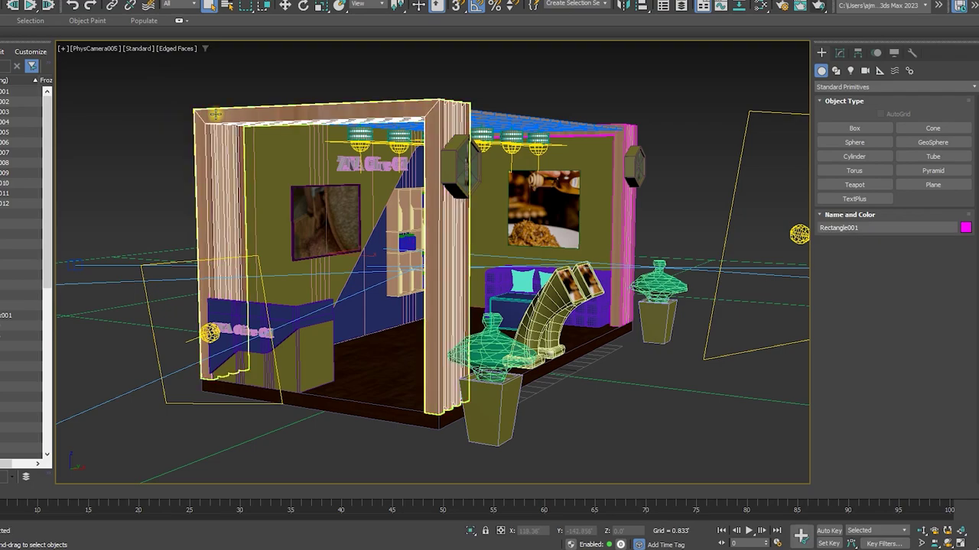
key(alt+q)
click(268, 251)
Step: Switch to Perspective, zoom extents, turn off edged faces, and orbit to the frame's front
key(p)
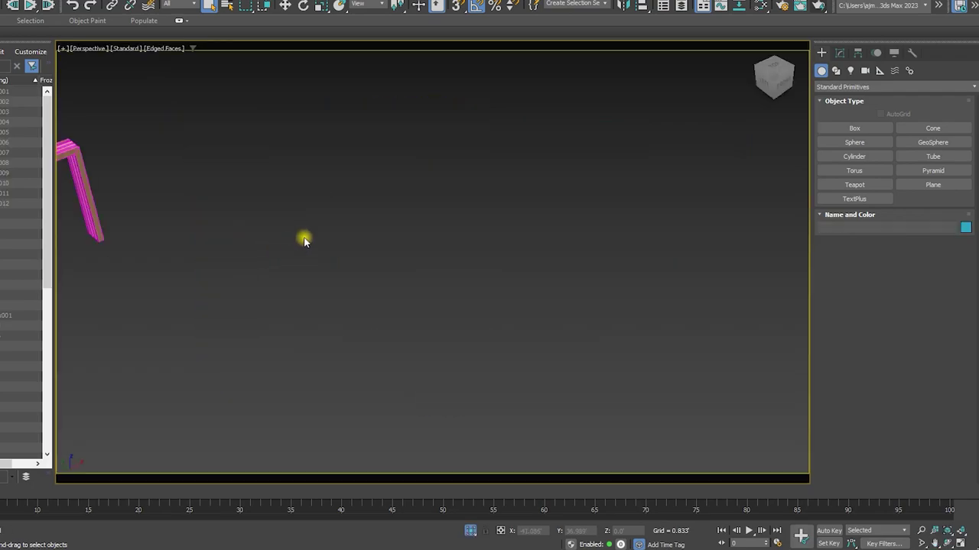
key(z)
key(F4)
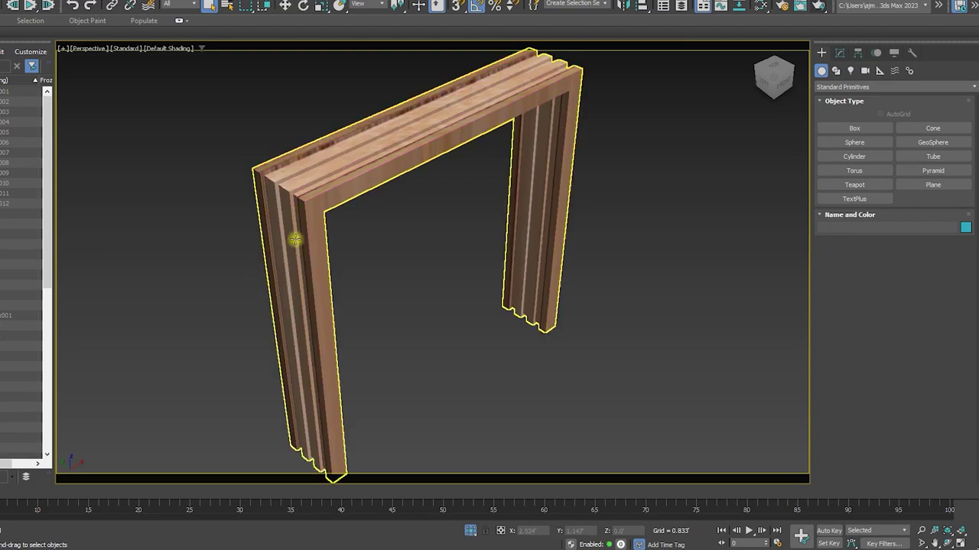
click(334, 192)
scroll(344, 192, up, 3)
mouse_move(347, 192)
alt+middle_down()
mouse_move(382, 183)
mouse_move(396, 166)
mouse_move(317, 149)
mouse_move(294, 175)
mouse_move(360, 153)
mouse_move(313, 129)
alt+middle_up()
alt+middle_drag(410, 214, 376, 212)
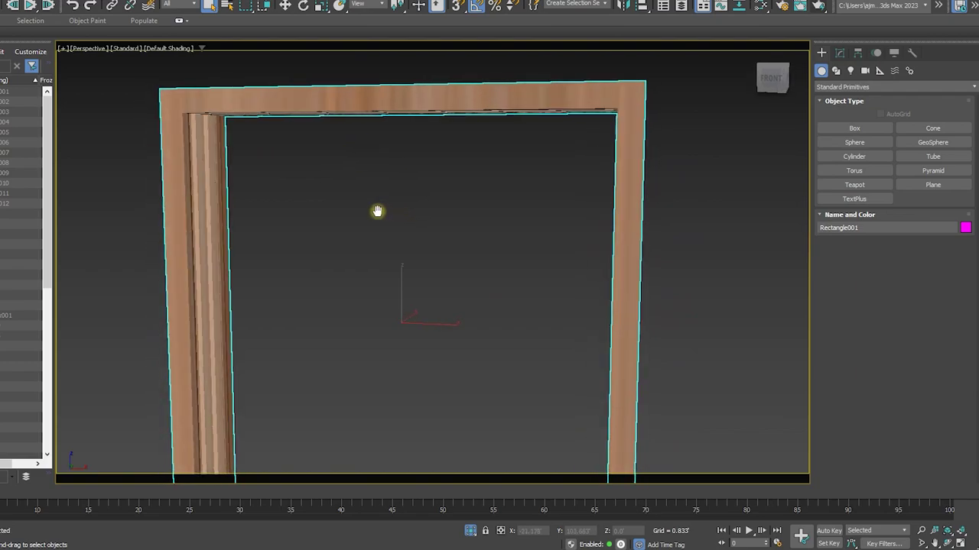
Step: In Edit Poly polygon mode, select the top face of the door frame's beam
click(840, 52)
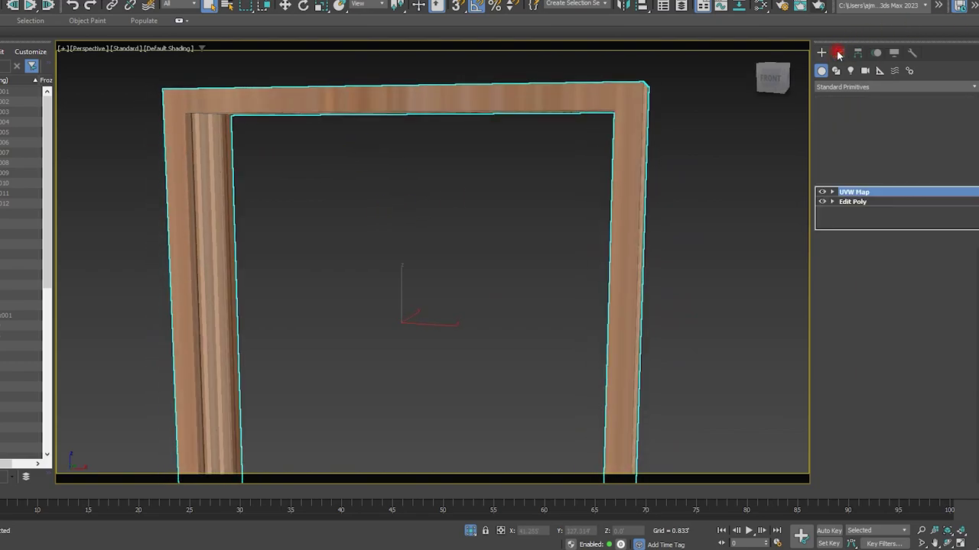
click(855, 201)
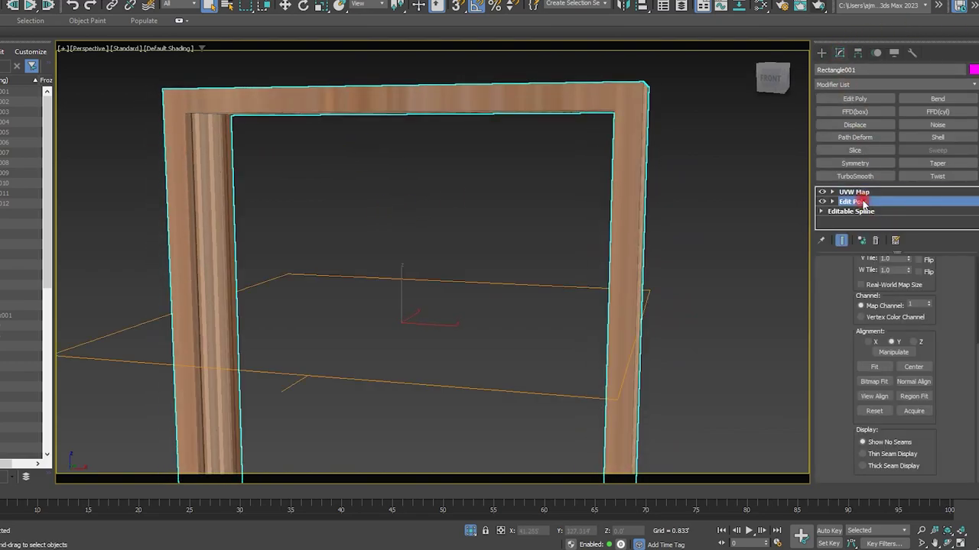
key(4)
click(385, 99)
scroll(436, 245, down, 3)
mouse_move(436, 245)
alt+middle_down()
mouse_move(293, 250)
mouse_move(406, 210)
mouse_move(486, 247)
alt+middle_up()
Step: Add the second top-beam face, give both material ID 2, then clear the selection
ctrl+click(338, 166)
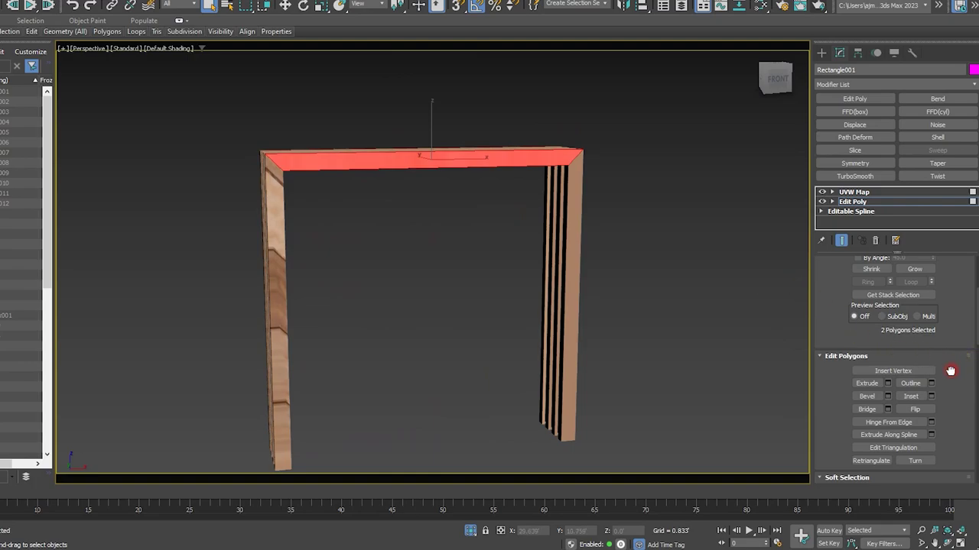
scroll(950, 370, down, 5)
scroll(938, 341, down, 3)
scroll(929, 308, down, 3)
scroll(948, 395, down, 4)
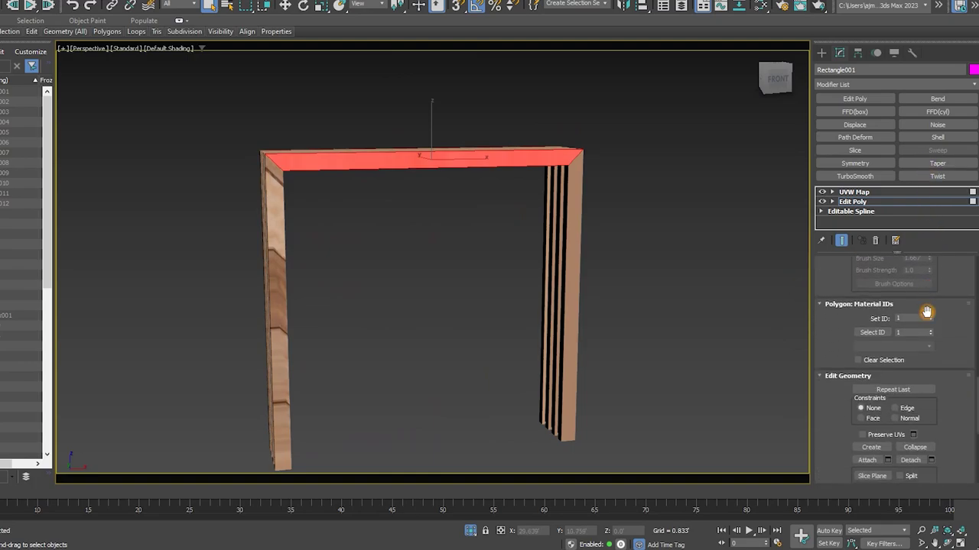
click(468, 262)
Step: Create a Multi/Sub-Object material in the Slate Material Editor and assign it to the door frame
key(m)
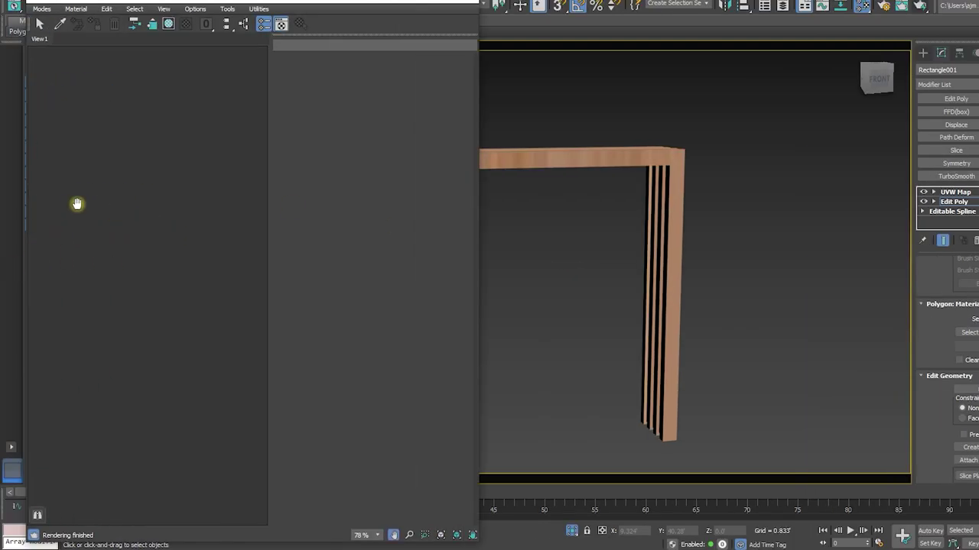
right_click(154, 118)
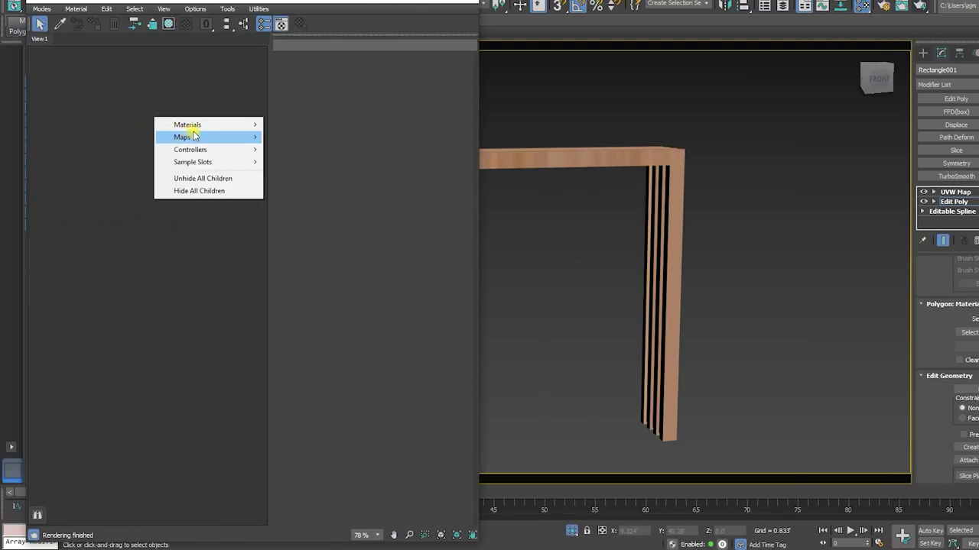
click(196, 125)
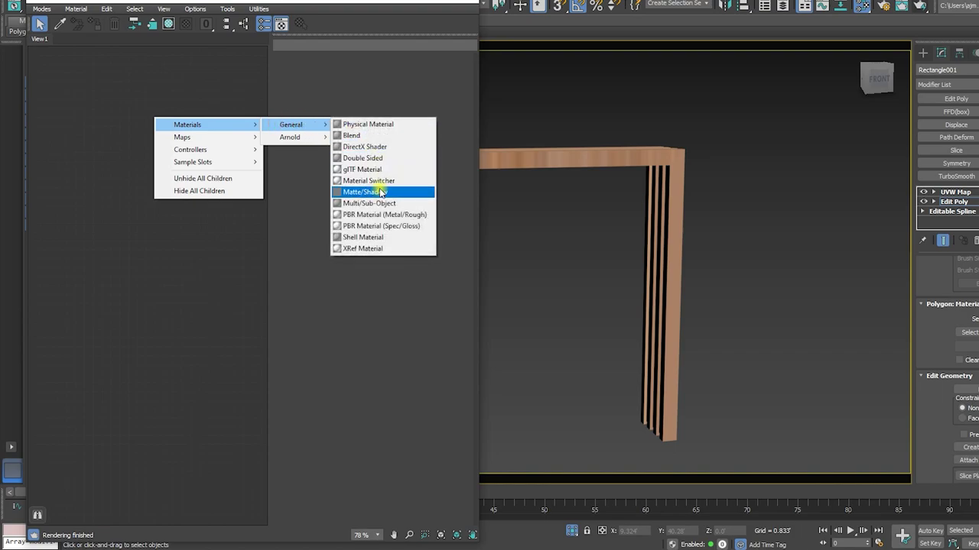
click(382, 203)
right_click(167, 125)
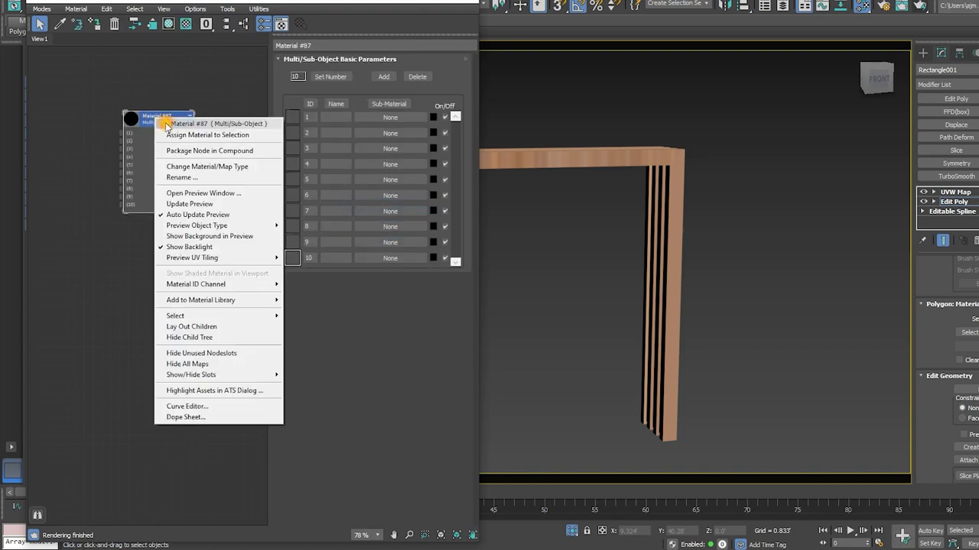
click(191, 134)
Step: Arrange the nodes and wire wood Material #38 into slot 1 of Material #87
drag(145, 118, 204, 114)
scroll(112, 189, down, 1)
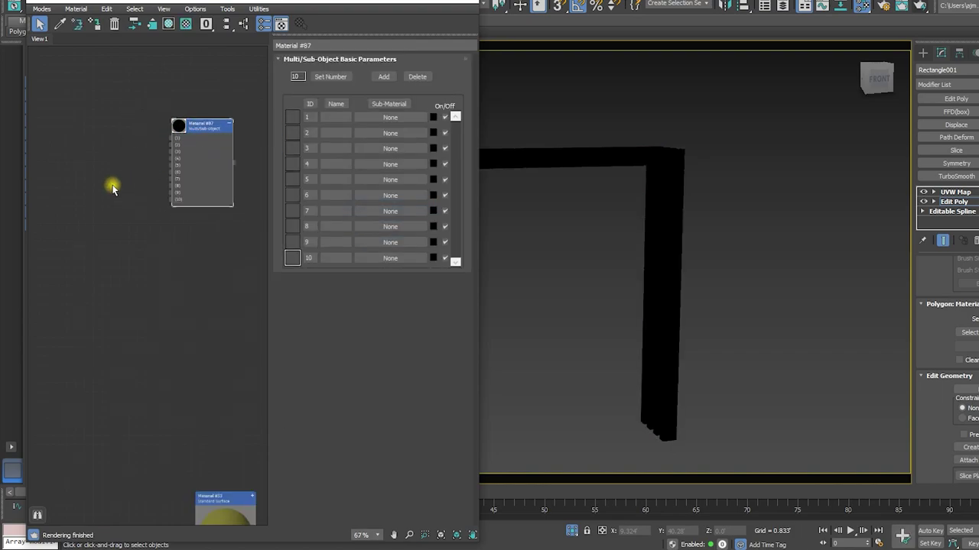
scroll(112, 189, down, 5)
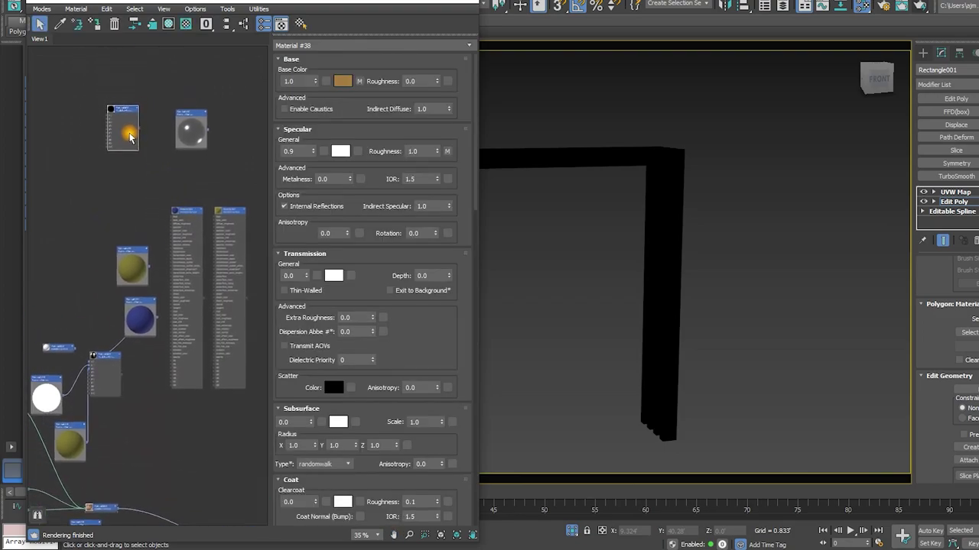
drag(128, 88, 126, 154)
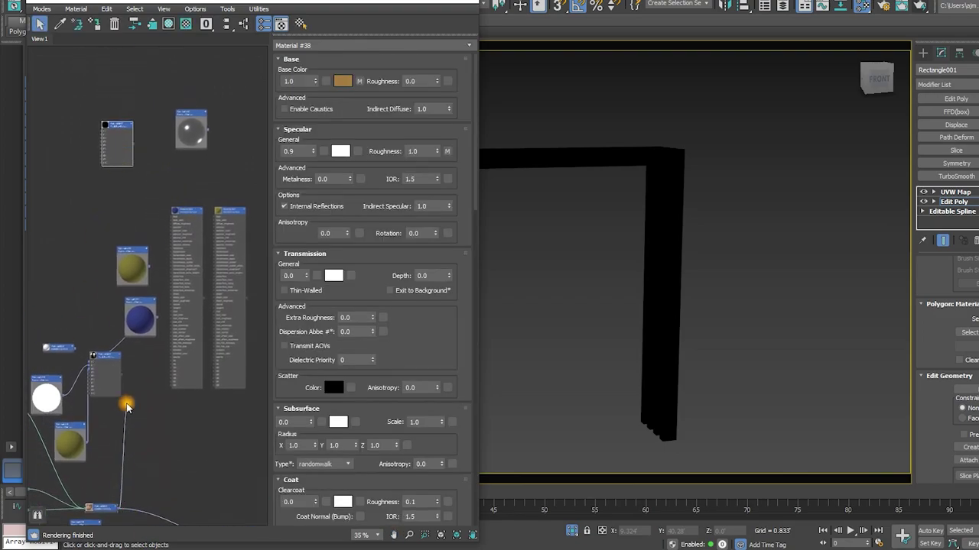
drag(127, 407, 107, 130)
Step: Copy Material #38 into slot 2 of Material #87, then open its Base Color Composite.osl map
scroll(111, 136, up, 5)
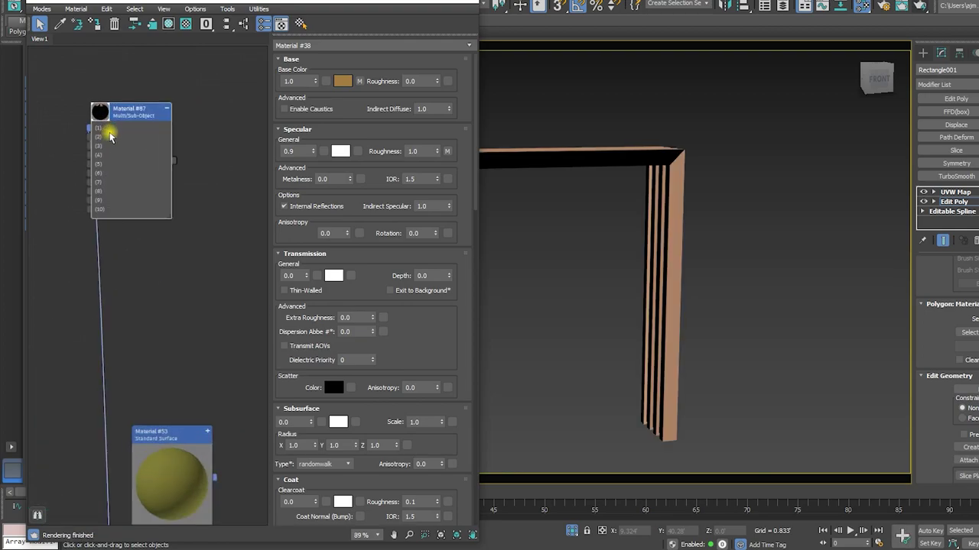
scroll(111, 136, up, 1)
scroll(125, 160, up, 2)
scroll(137, 171, up, 1)
scroll(192, 175, up, 2)
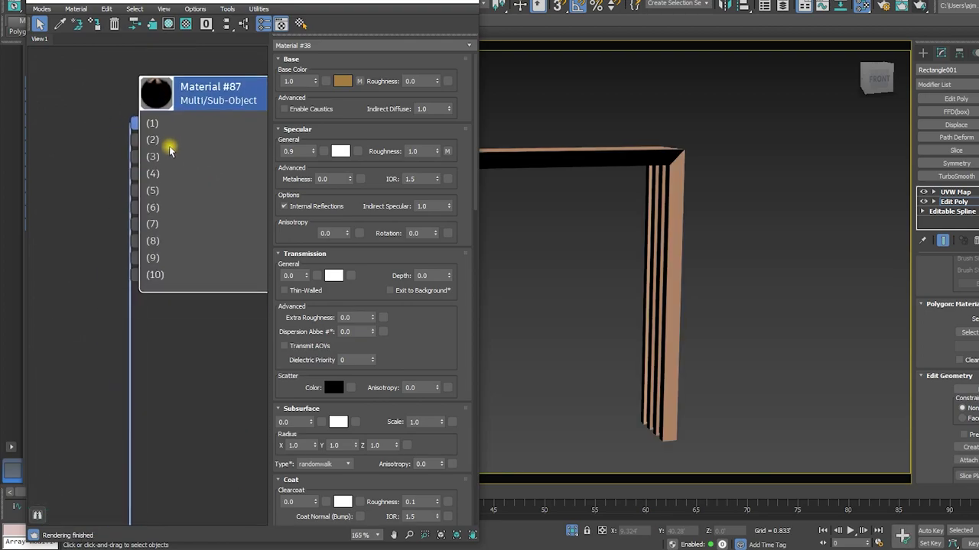
click(219, 114)
scroll(220, 115, up, 1)
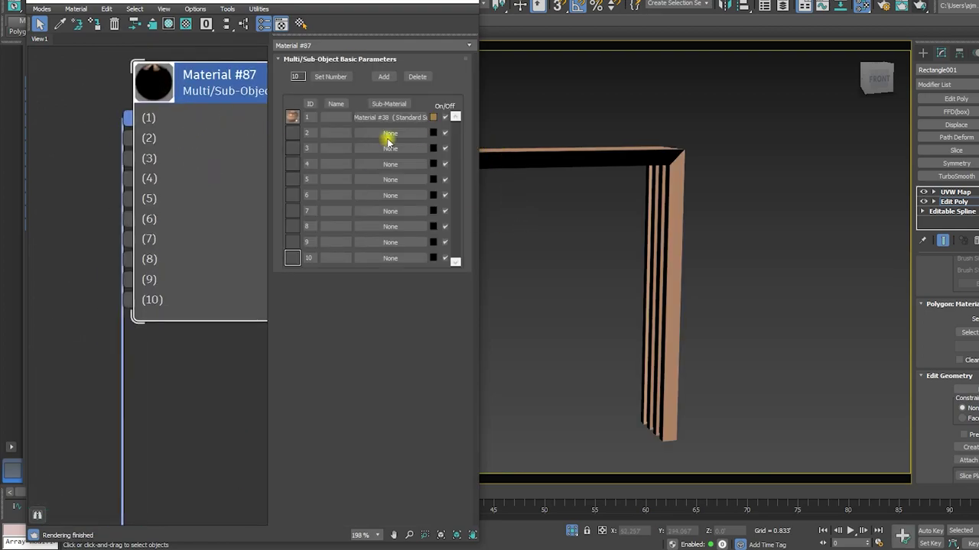
drag(391, 118, 392, 135)
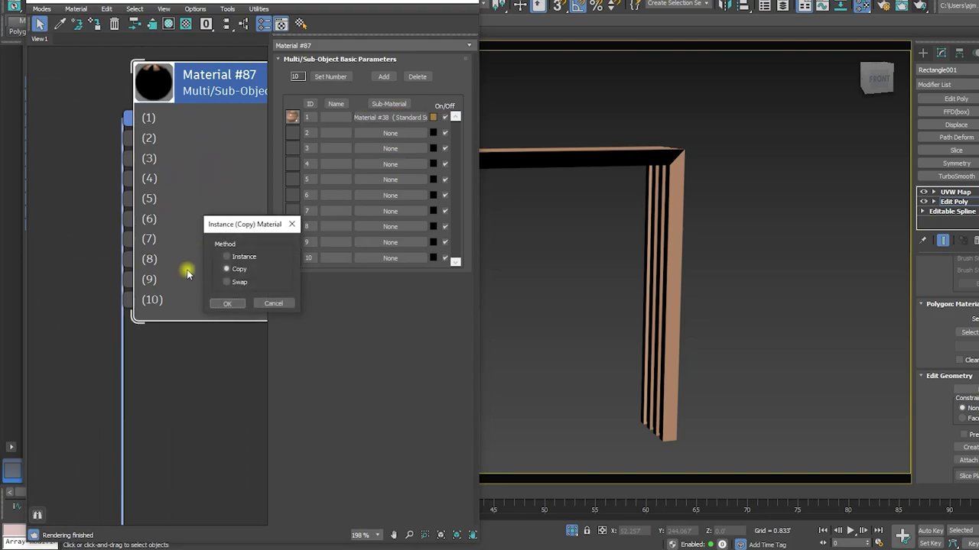
click(227, 303)
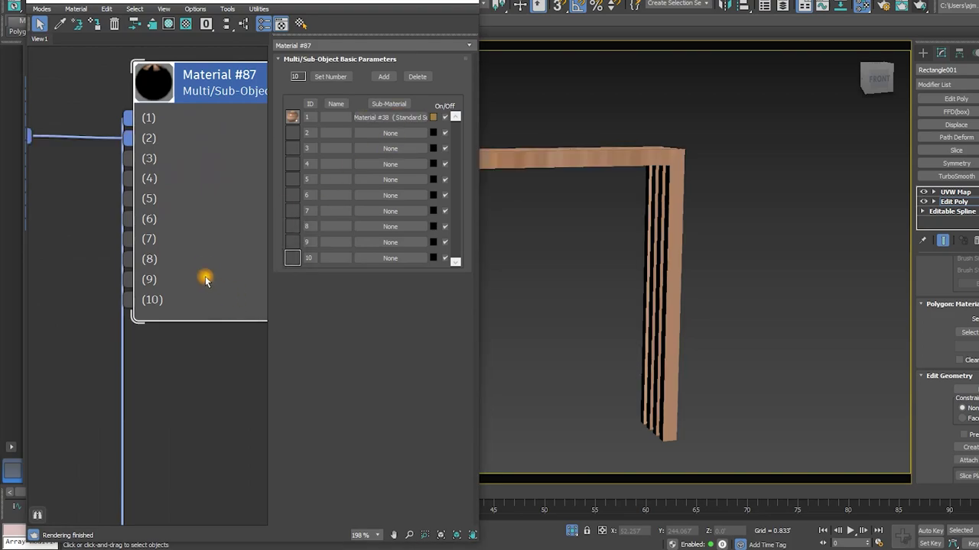
click(413, 134)
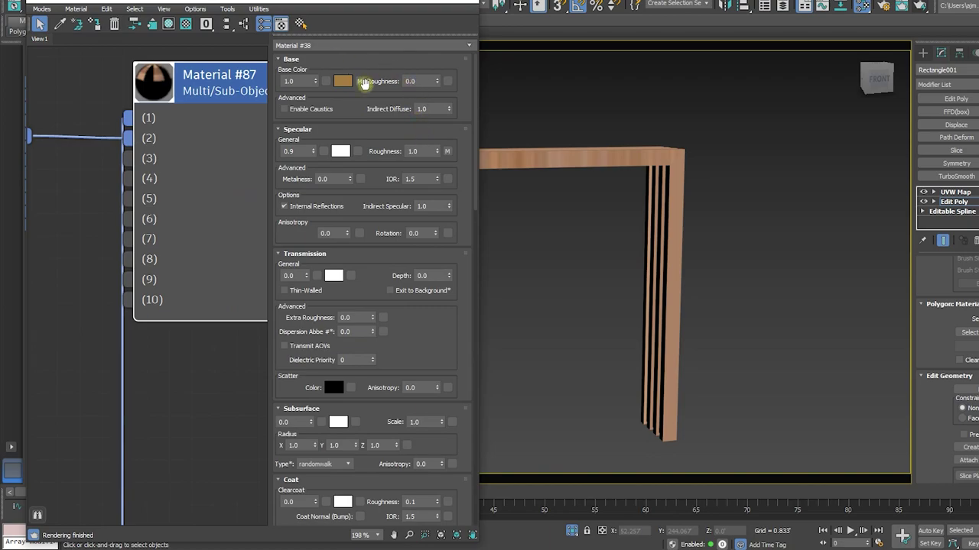
click(360, 82)
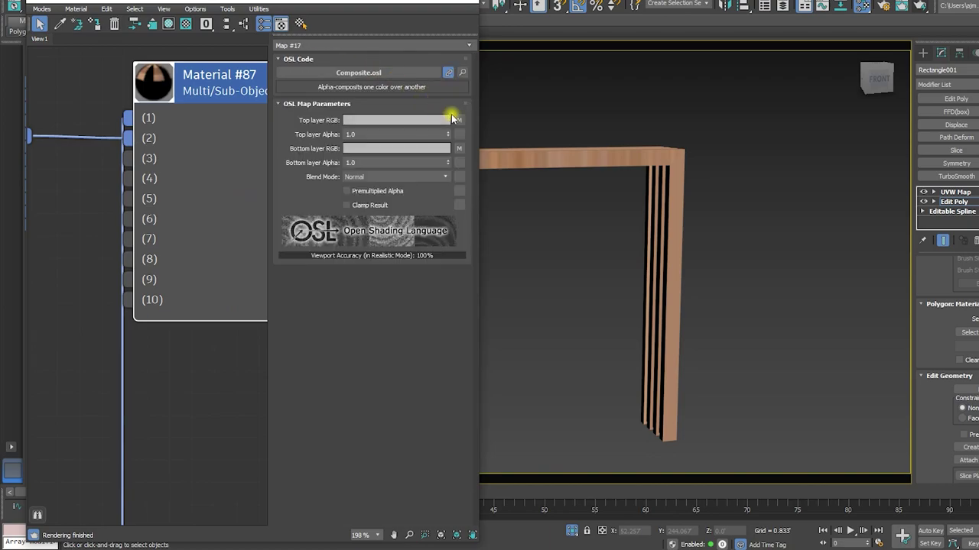
Step: Set bitmap Map #18's V Angle to 90, then select the frame to check its mapping
click(459, 121)
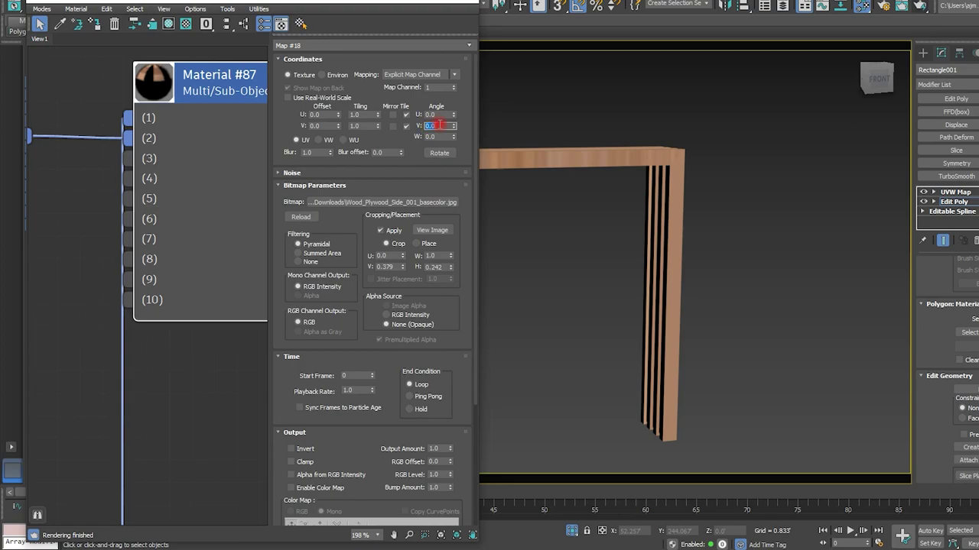
text(90)
key(Return)
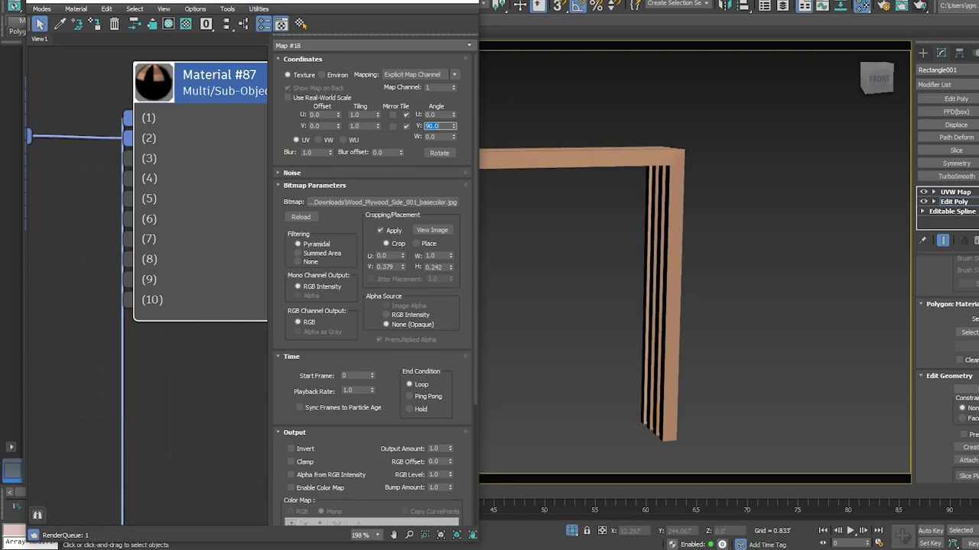
scroll(813, 140, down, 3)
scroll(714, 144, up, 3)
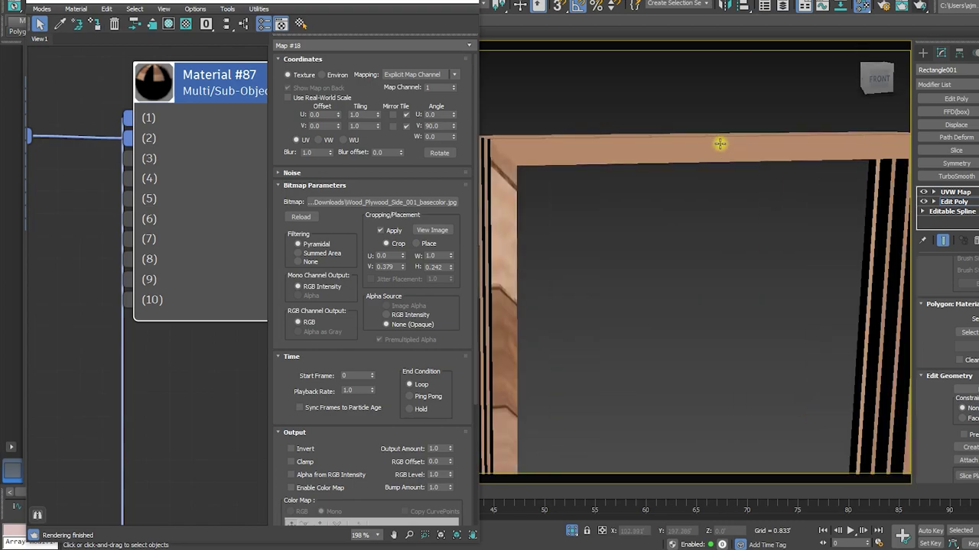
scroll(696, 147, up, 2)
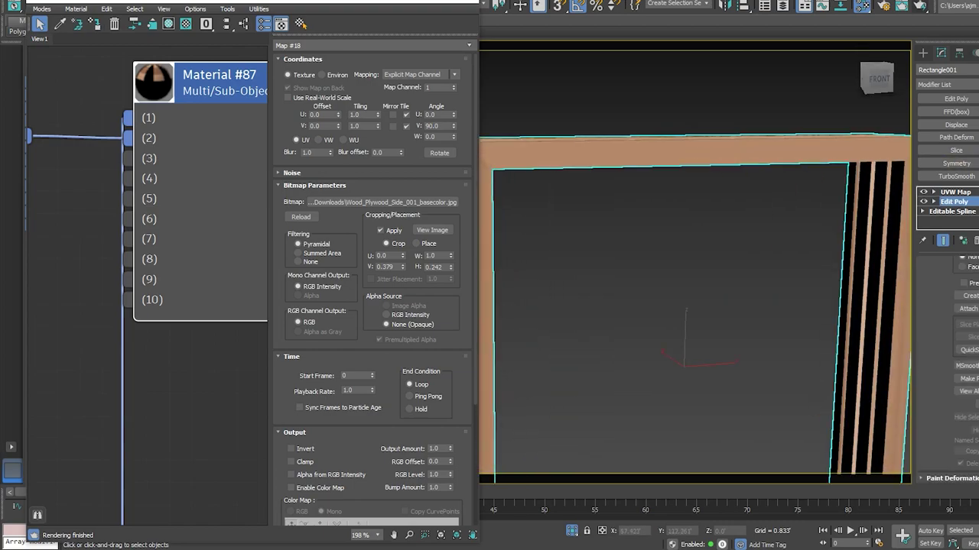
click(956, 192)
middle_drag(668, 191, 637, 189)
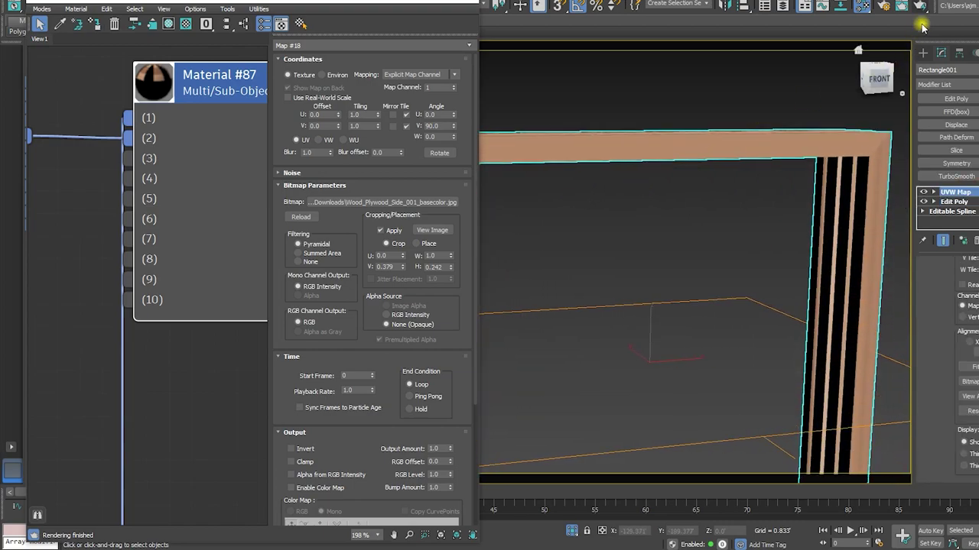
Step: Start a production test render of the isolated frame, zoom out, then cancel it
click(916, 6)
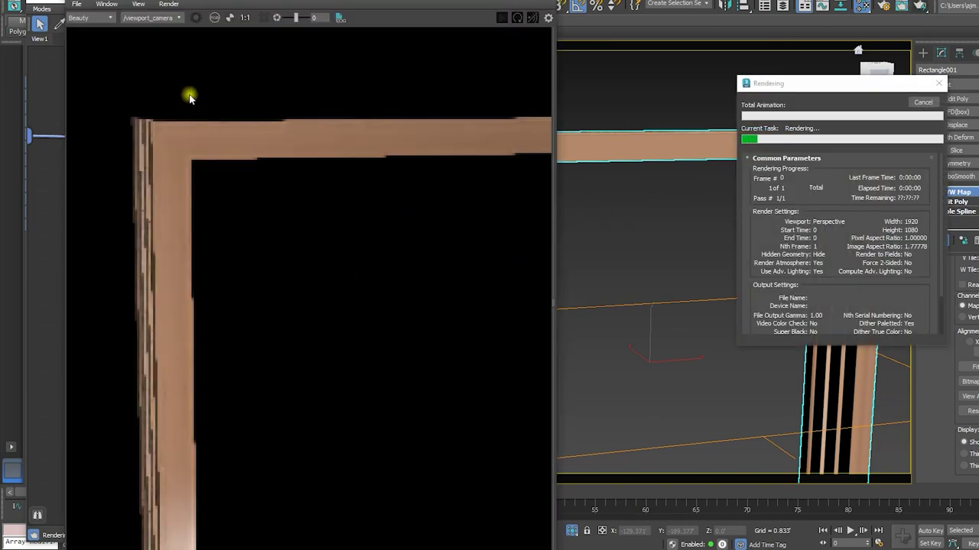
scroll(323, 152, down, 2)
scroll(344, 165, down, 2)
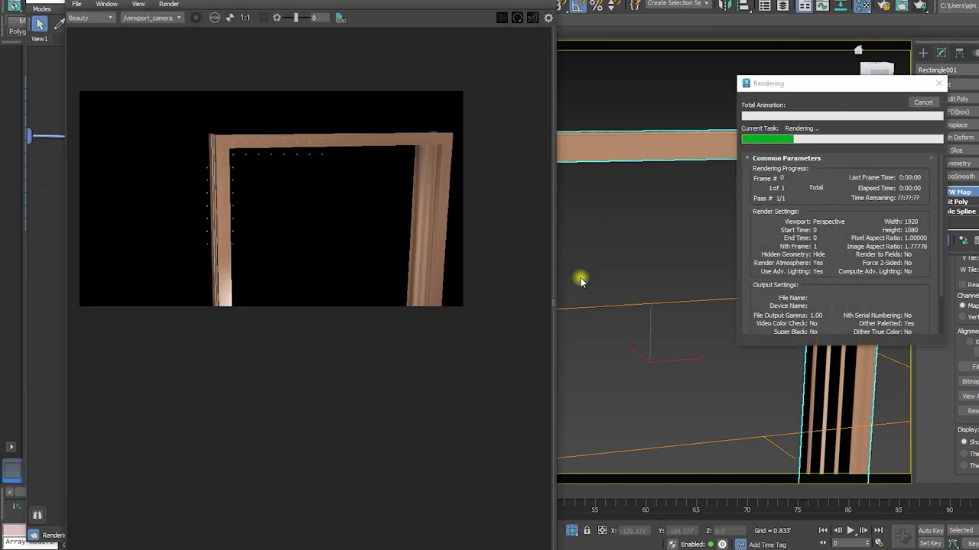
click(919, 102)
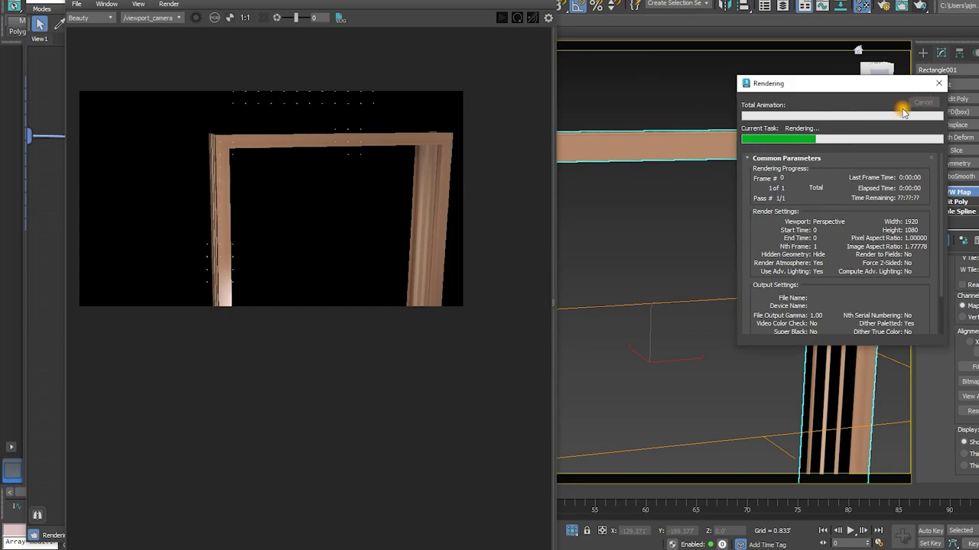
right_click(633, 246)
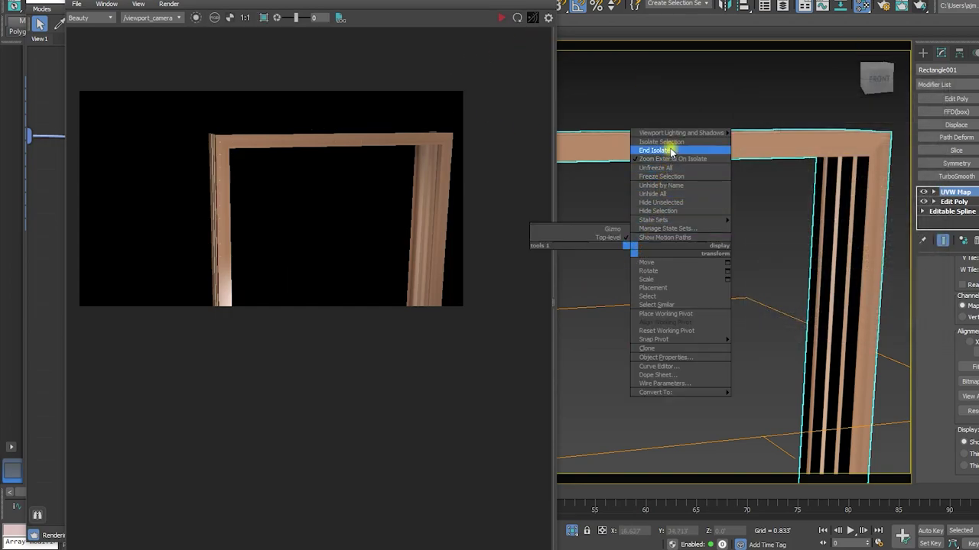
Step: End isolation, orbit around the booth frame, and re-render the full booth scene
click(670, 150)
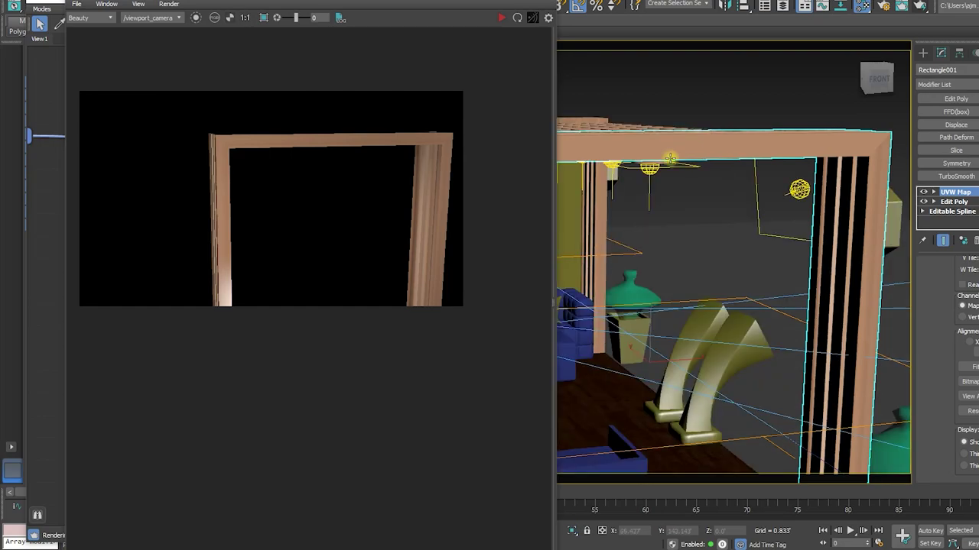
alt+middle_drag(669, 157, 519, 170)
click(499, 19)
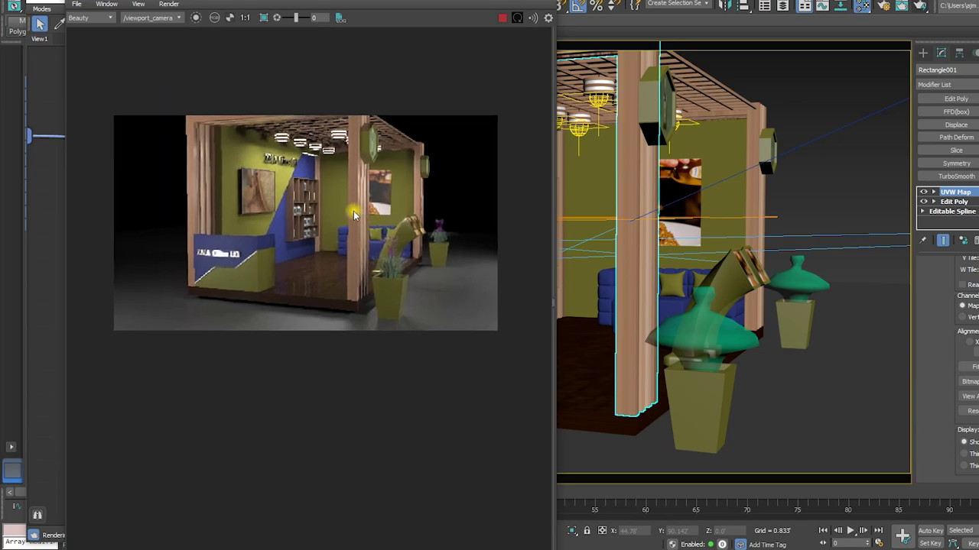
scroll(314, 191, down, 5)
mouse_move(634, 276)
middle_down()
mouse_move(746, 272)
mouse_move(736, 273)
middle_up()
Step: Zoom and pan the render to inspect the wood-grain frame, left post and counter
scroll(382, 203, up, 2)
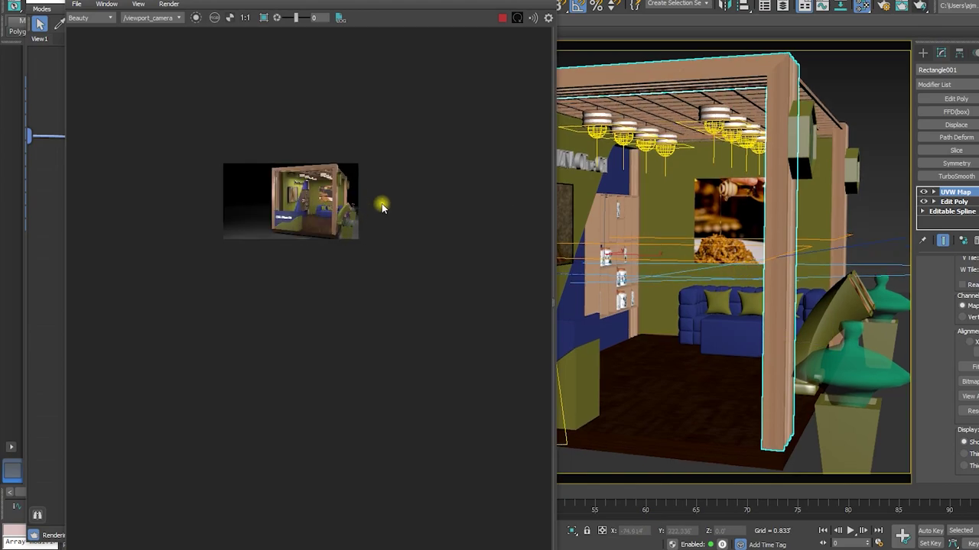
scroll(382, 203, up, 2)
scroll(381, 203, up, 2)
scroll(381, 203, up, 2)
scroll(383, 279, up, 1)
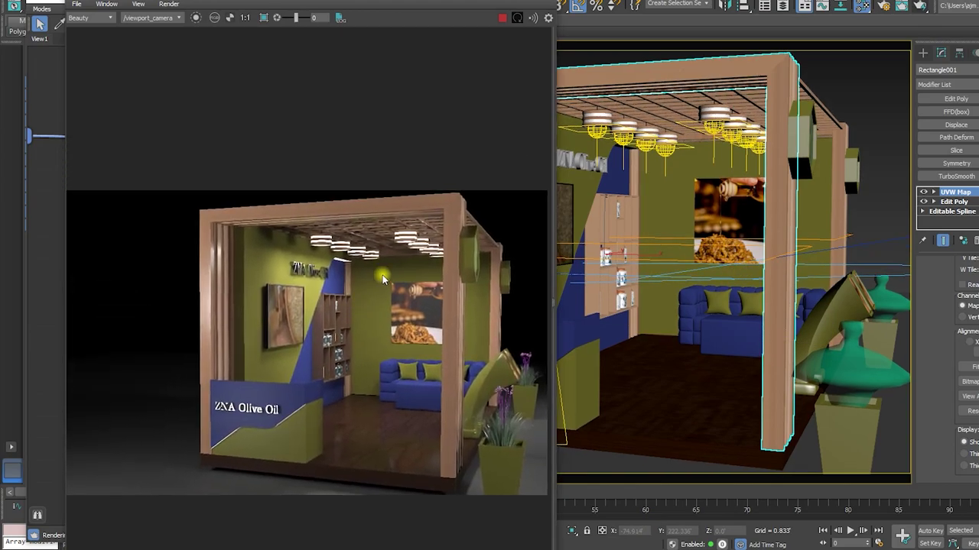
scroll(383, 281, up, 1)
scroll(377, 263, up, 1)
scroll(394, 234, up, 2)
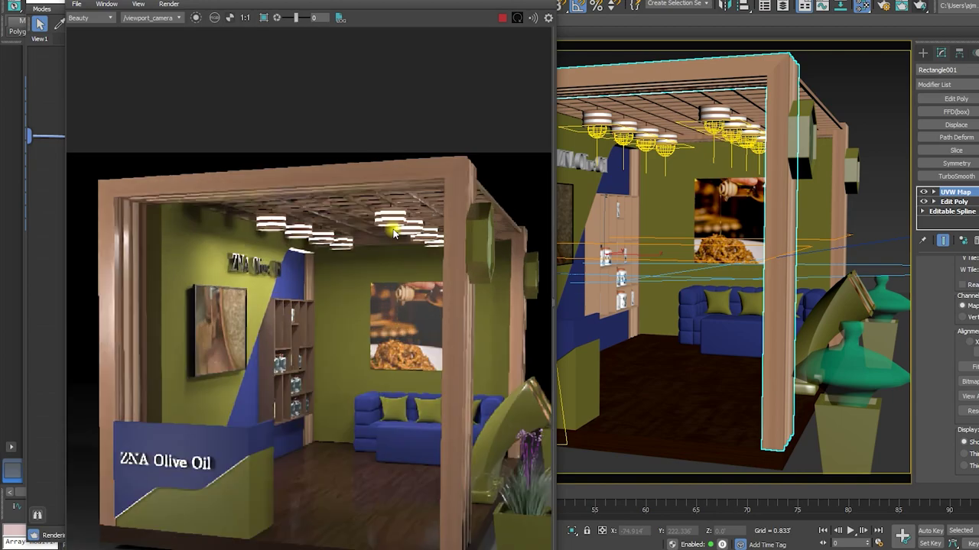
middle_drag(421, 291, 403, 267)
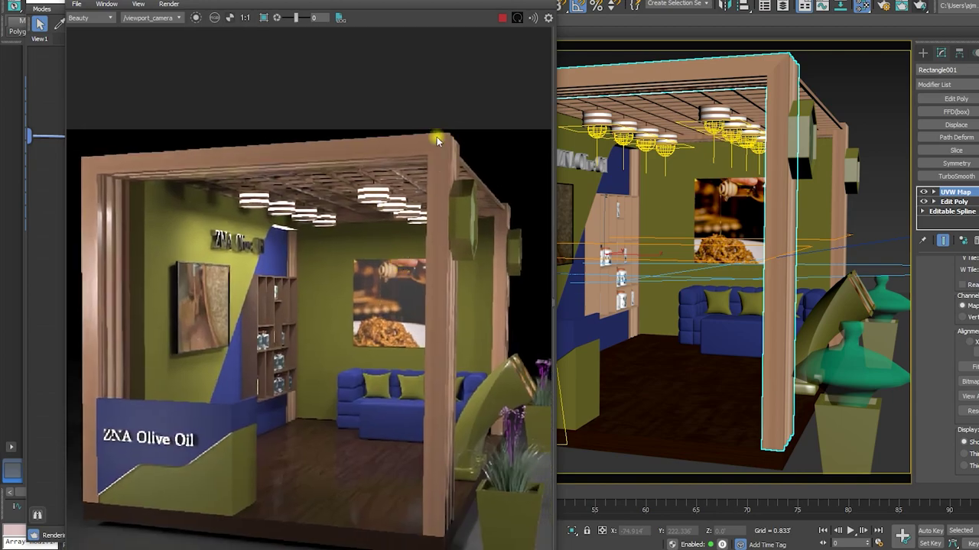
scroll(437, 137, up, 2)
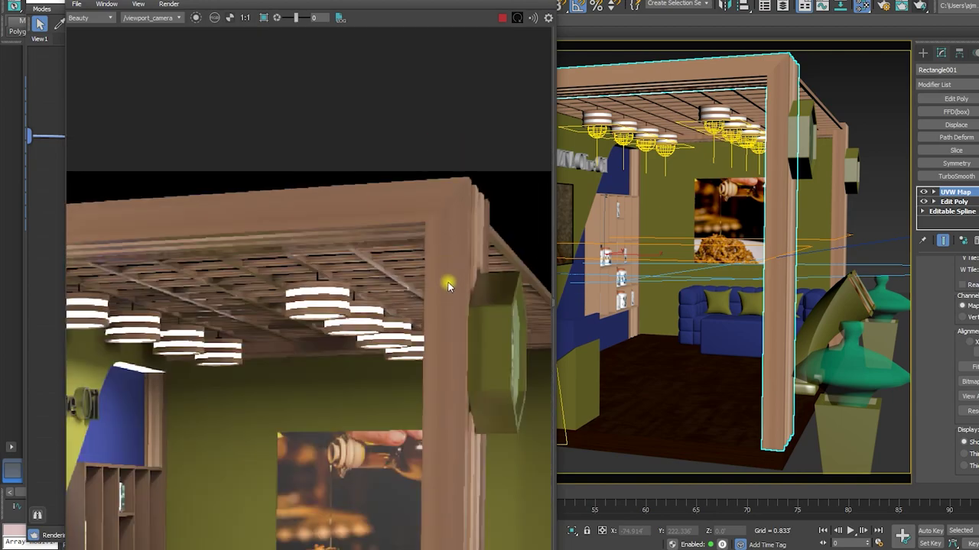
scroll(448, 181, down, 2)
scroll(492, 240, down, 1)
scroll(469, 234, down, 1)
scroll(457, 254, down, 1)
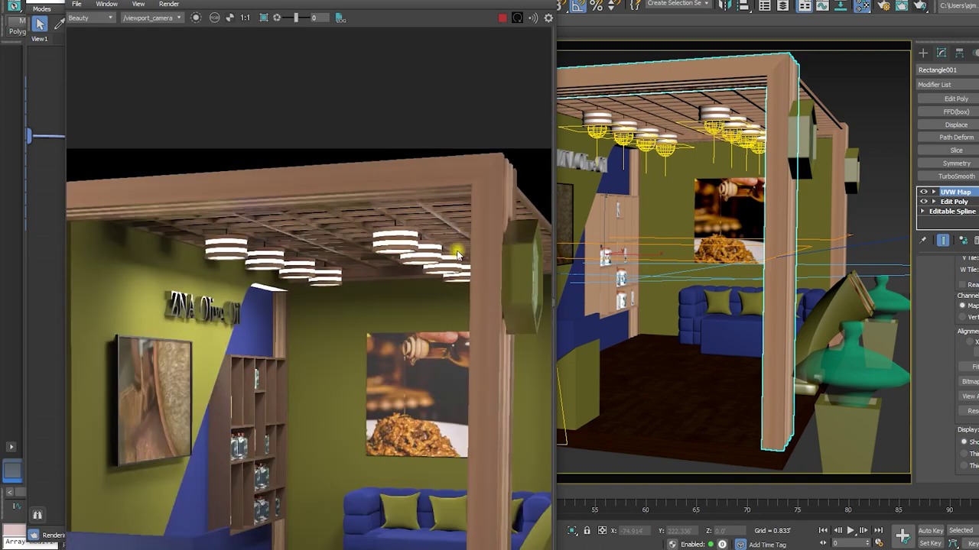
middle_drag(458, 322, 604, 256)
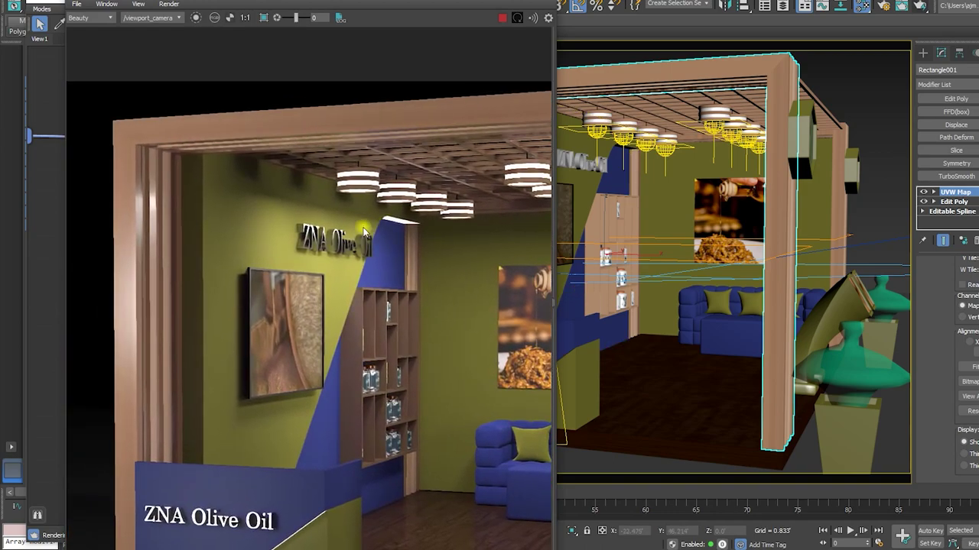
scroll(362, 231, down, 2)
scroll(256, 260, up, 1)
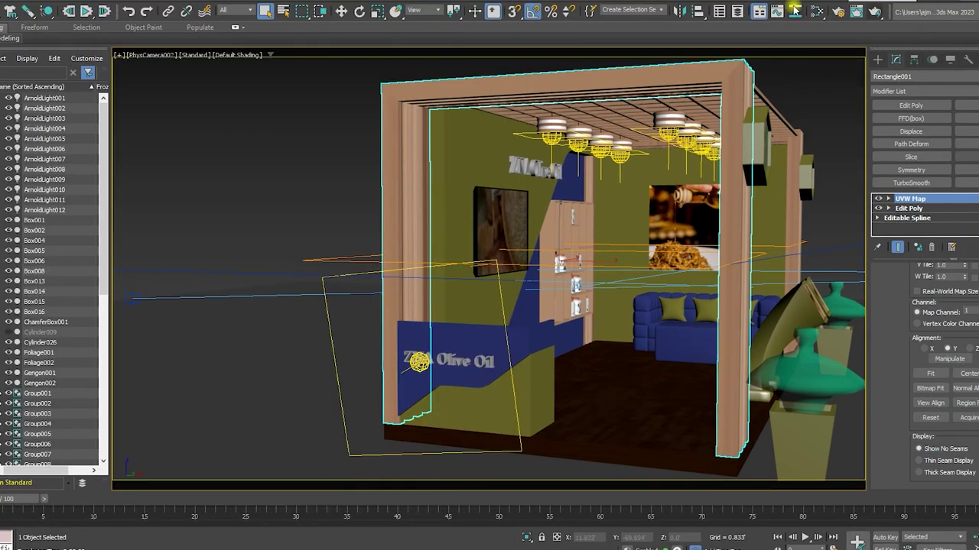
Step: Open Render Setup and review the Common, Arnold Renderer sampling and System tabs
click(838, 11)
drag(3, 45, 477, 44)
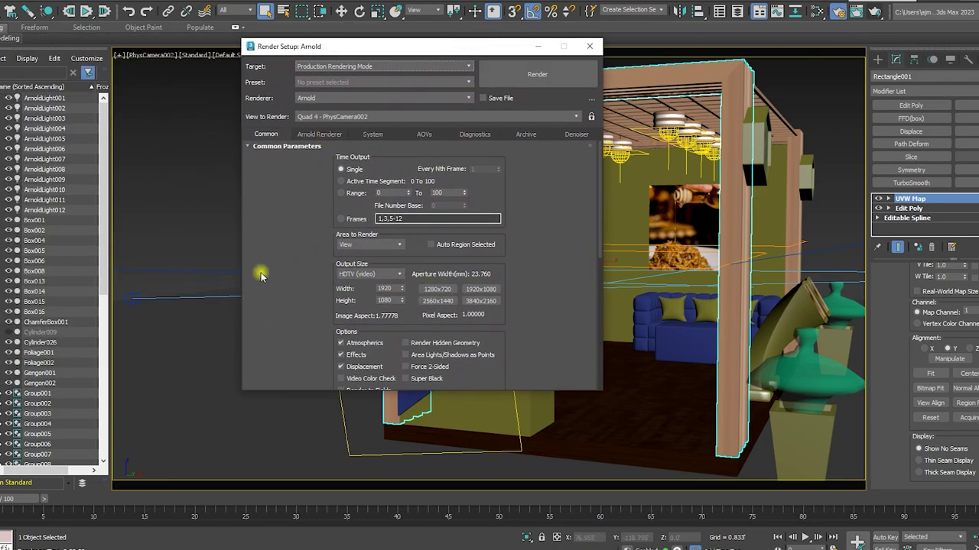
mouse_move(258, 273)
mouse_down()
mouse_move(289, 64)
mouse_move(267, 146)
mouse_move(269, 108)
mouse_up()
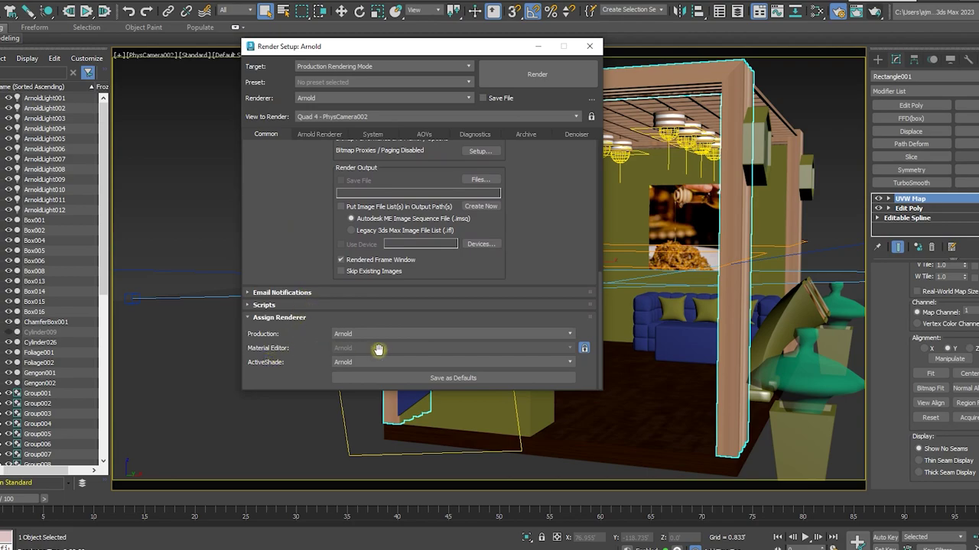
click(310, 136)
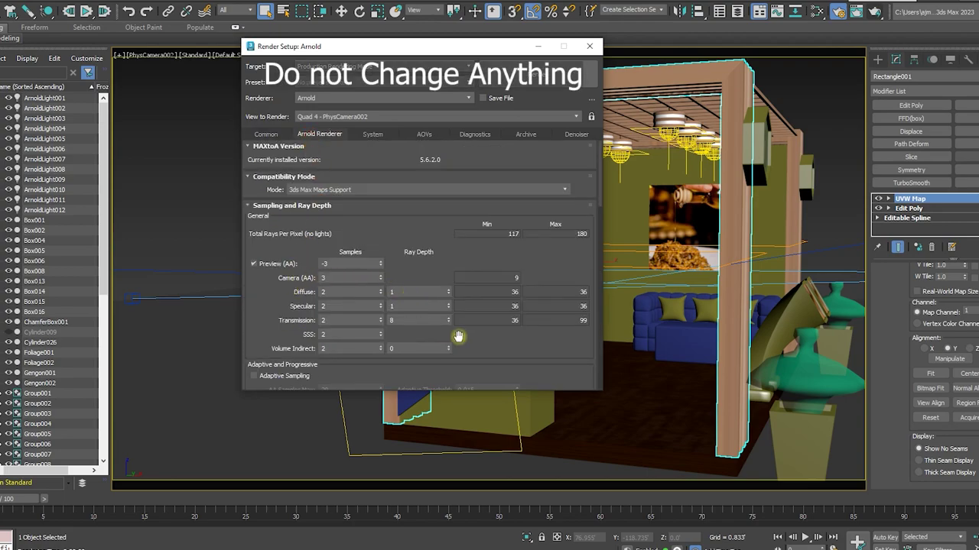
scroll(472, 337, down, 2)
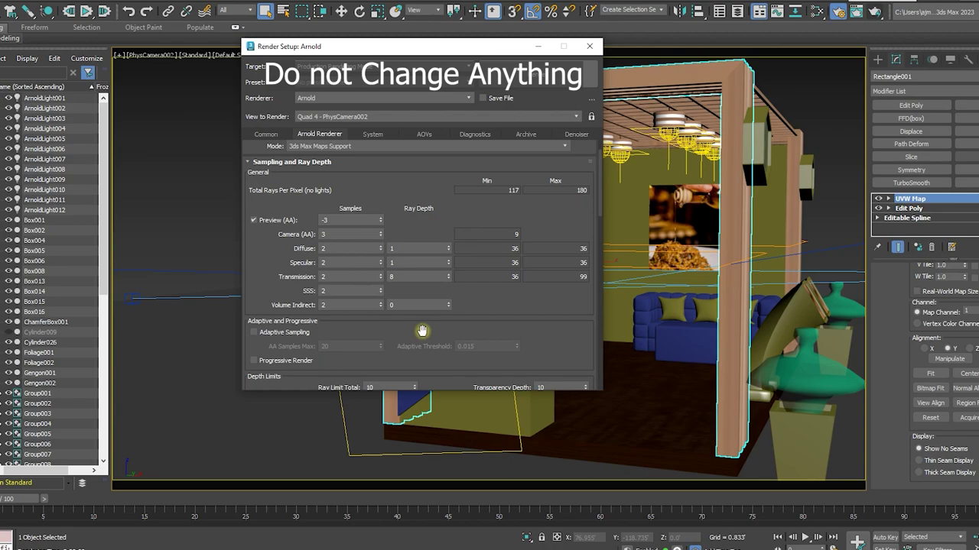
mouse_move(502, 318)
mouse_down()
mouse_move(490, 178)
mouse_move(504, 361)
mouse_up()
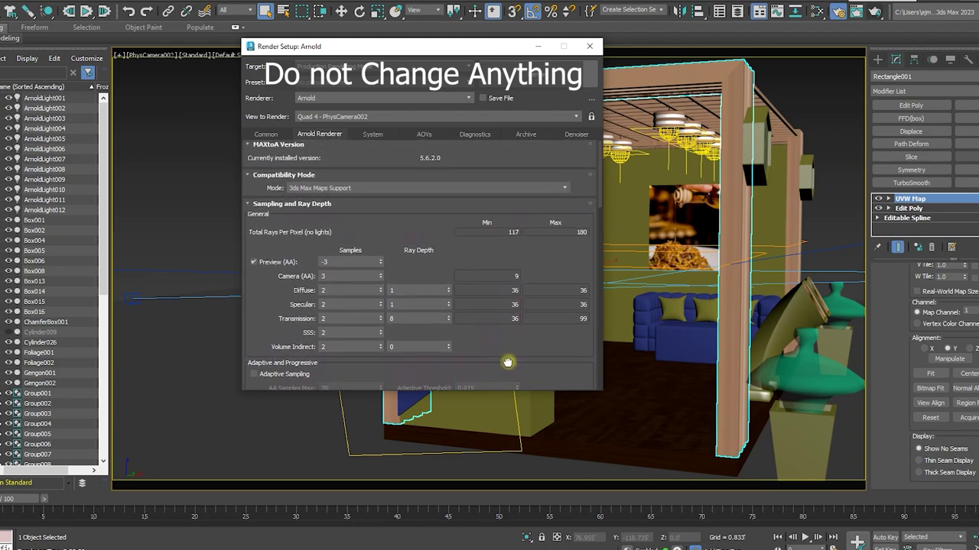
click(372, 136)
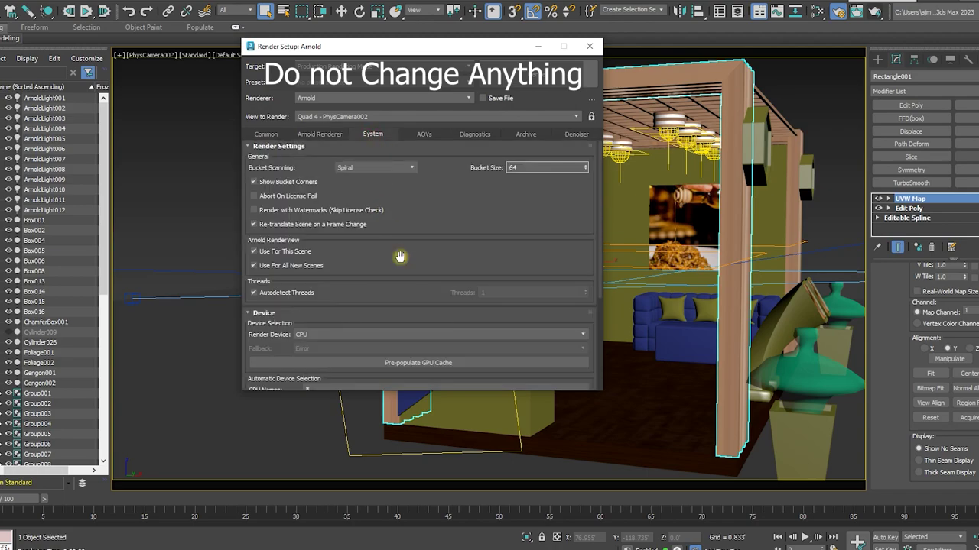
Step: Check the CPU render device and listed RTX 3070, then open the Arnold menu
drag(399, 257, 371, 137)
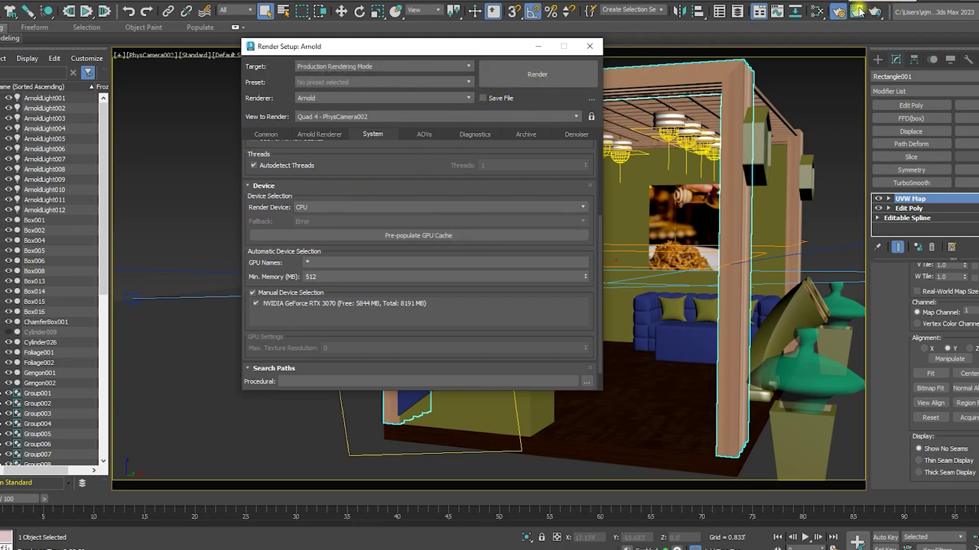
click(526, 3)
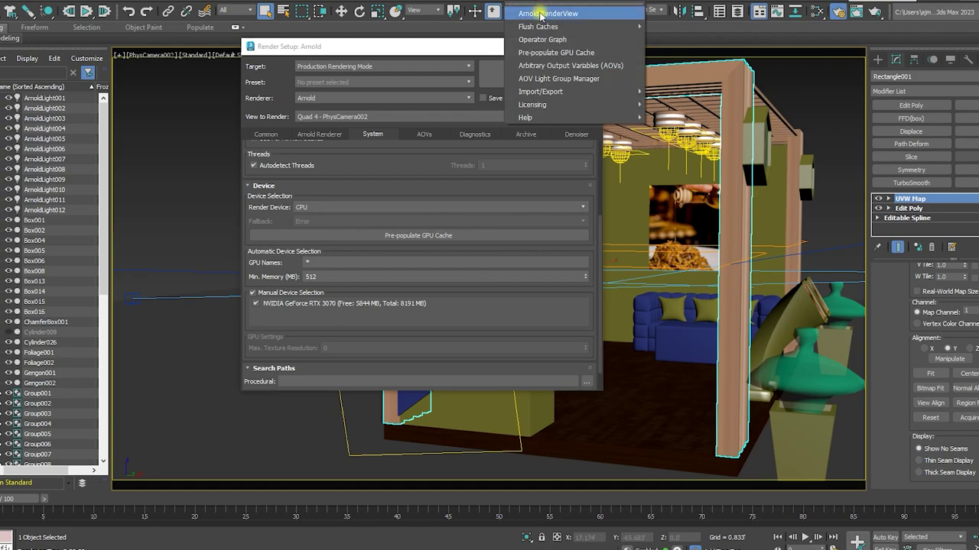
Step: Launch Arnold RenderView to render the olive-oil booth, zooming in and out on the image
click(540, 14)
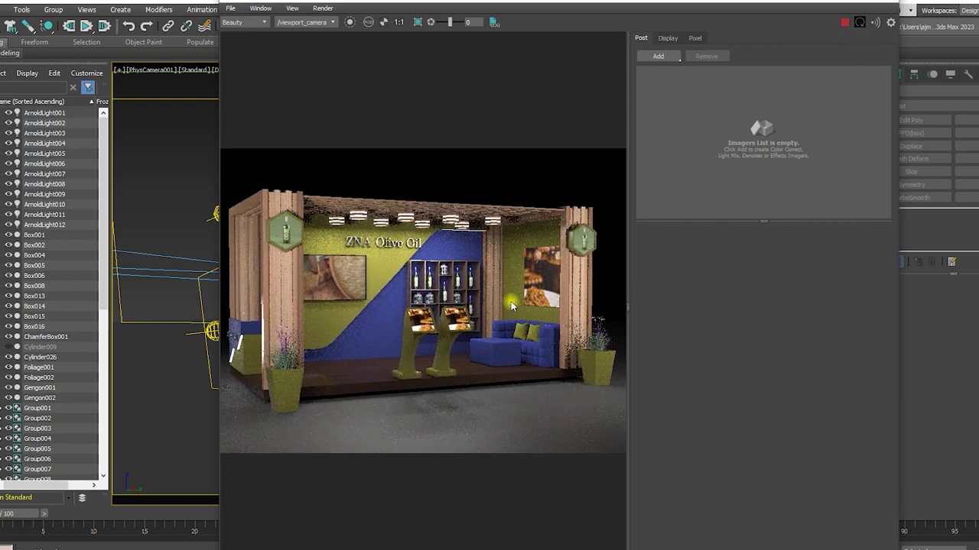
scroll(413, 337, up, 2)
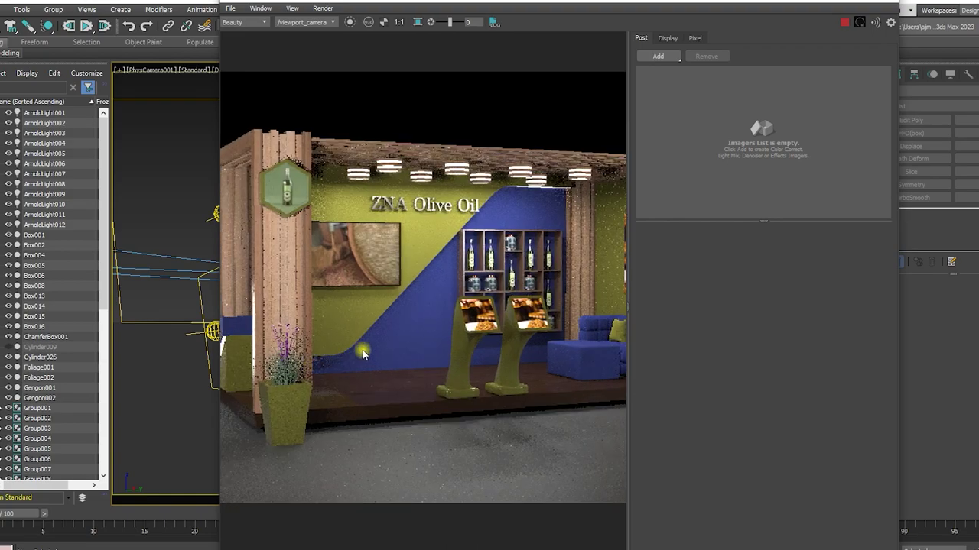
scroll(375, 348, up, 2)
scroll(409, 428, down, 2)
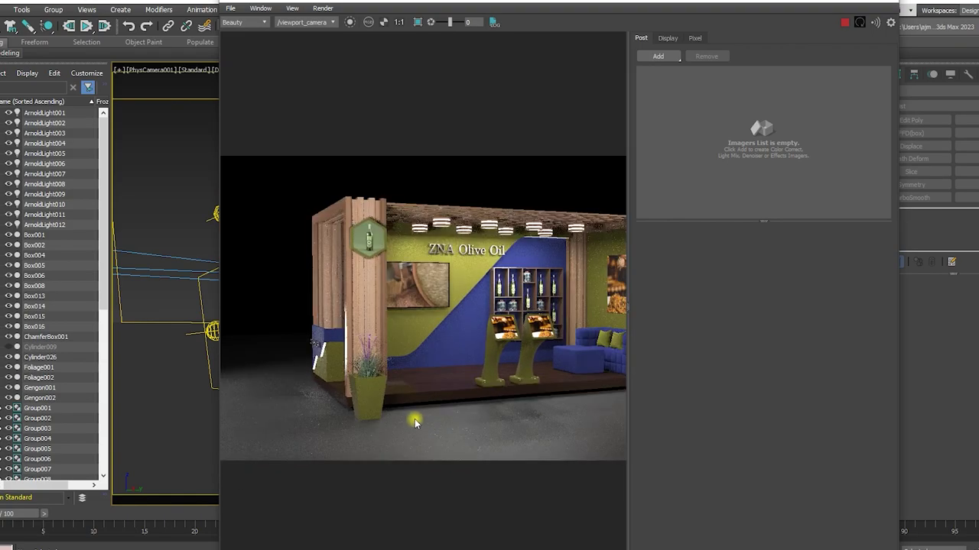
scroll(368, 406, down, 1)
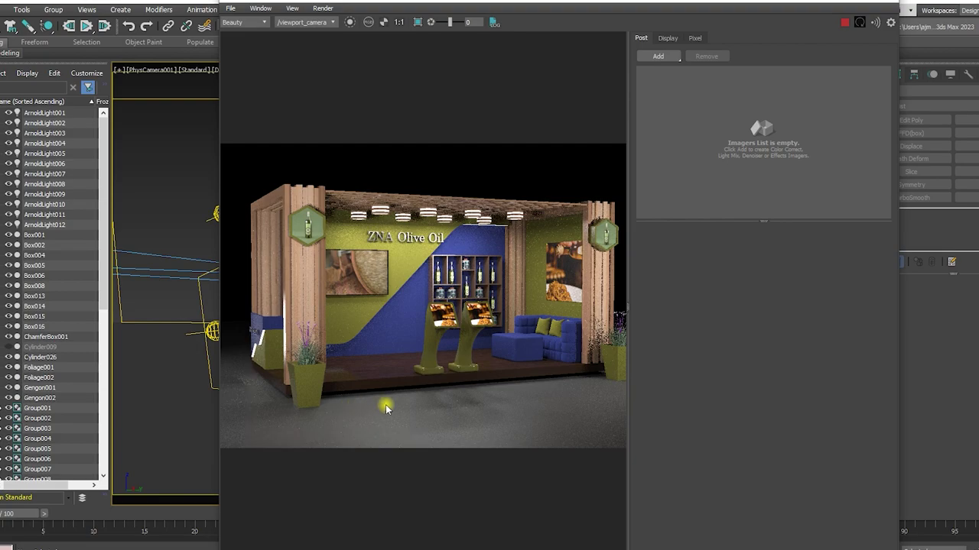
scroll(386, 404, down, 2)
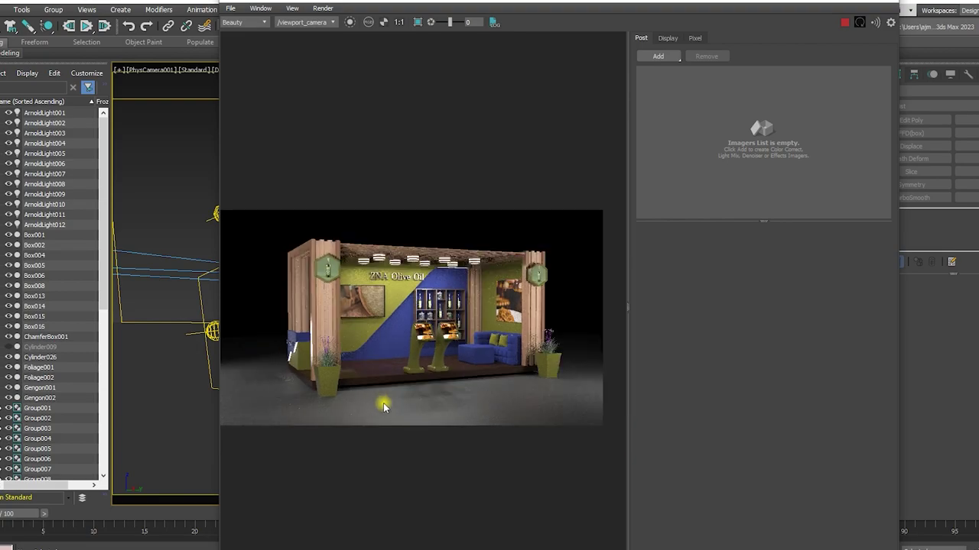
Step: Add a Denoiser Oidn post imager to the booth render in Arnold RenderView
click(645, 57)
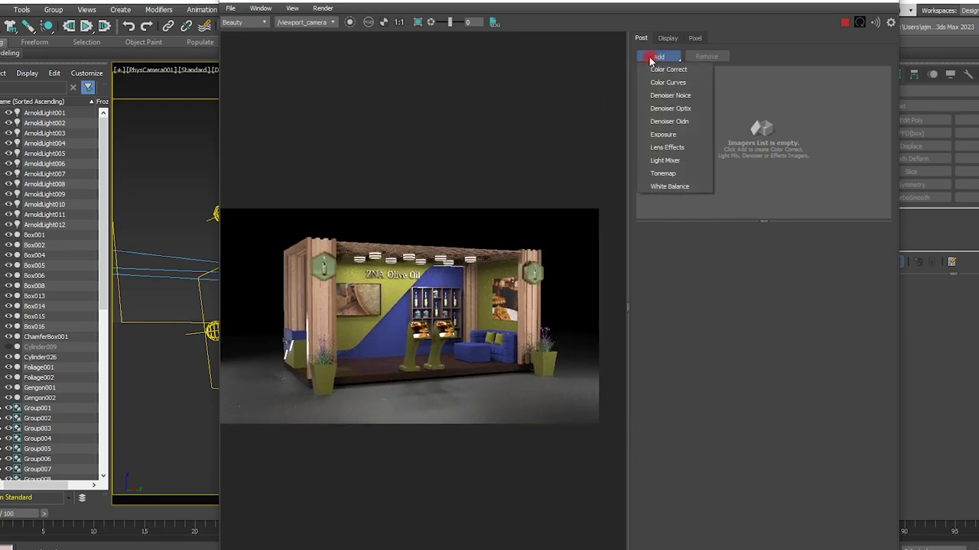
click(694, 122)
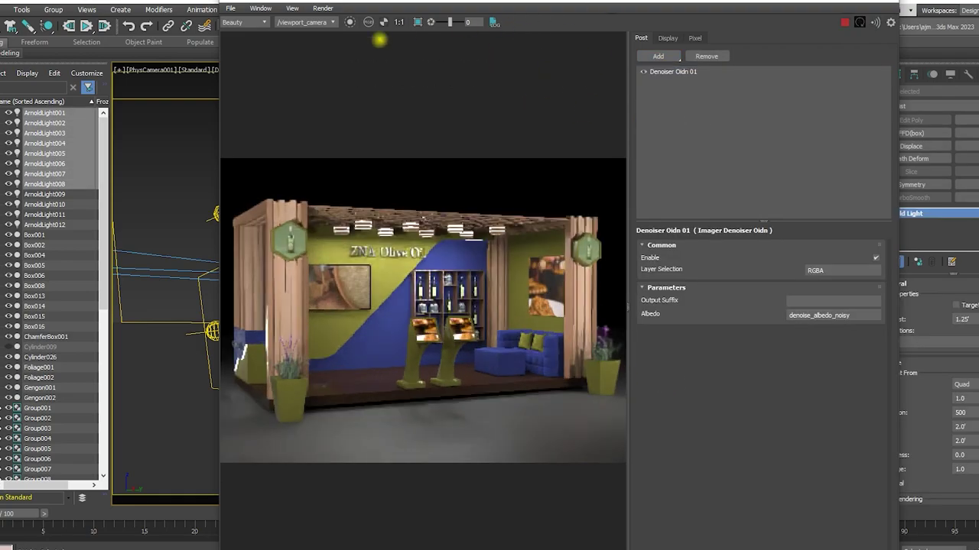
click(322, 8)
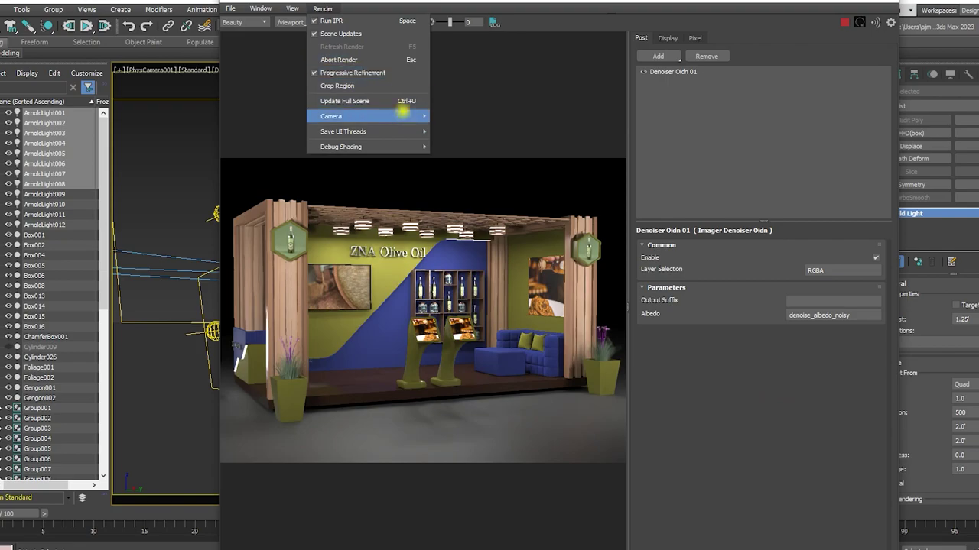
mouse_move(341, 146)
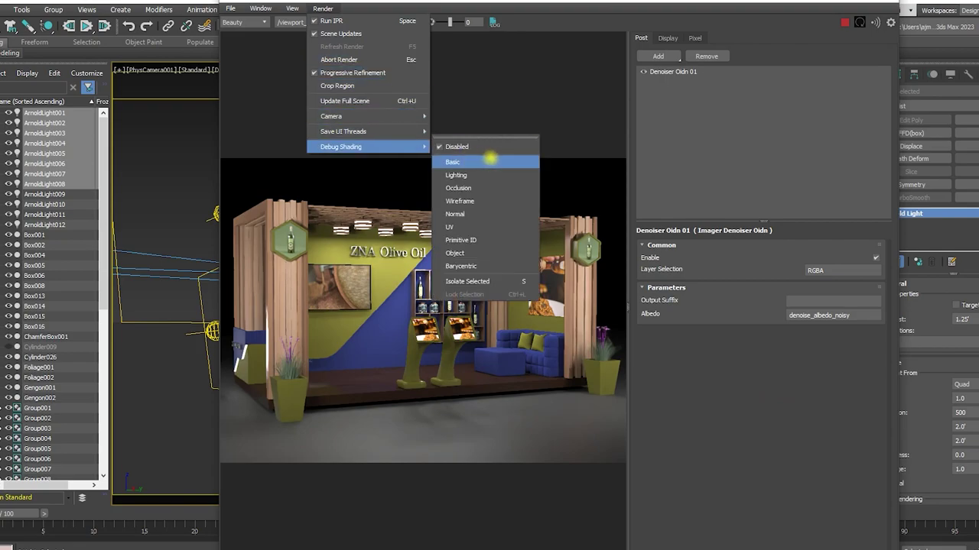
Step: Preview the booth render in Basic, Occlusion, Wireframe and then Normal debug shading
click(491, 163)
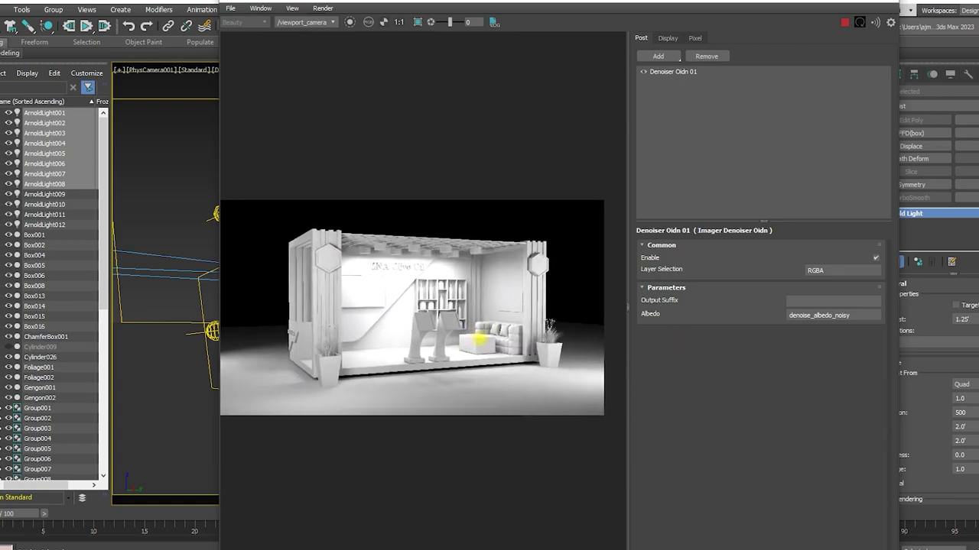
scroll(410, 324, up, 2)
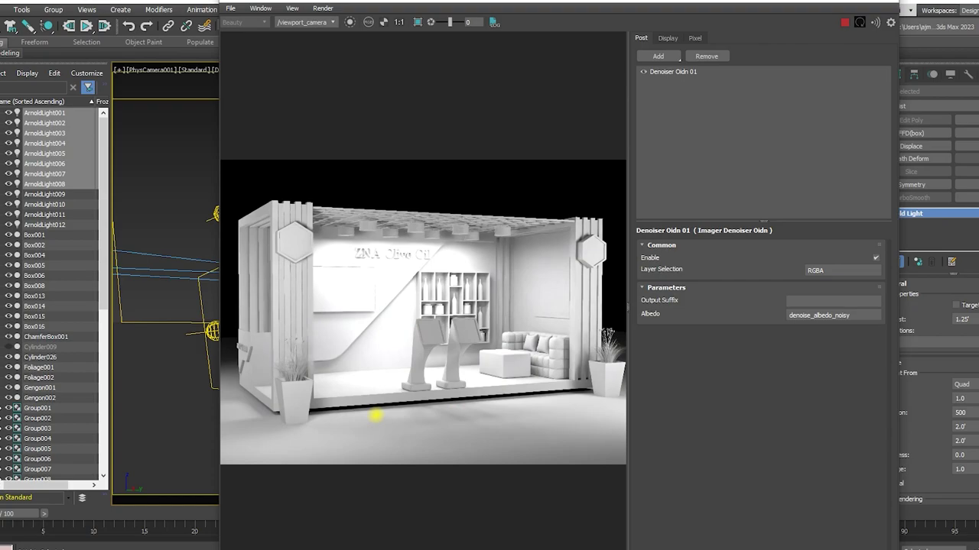
click(321, 9)
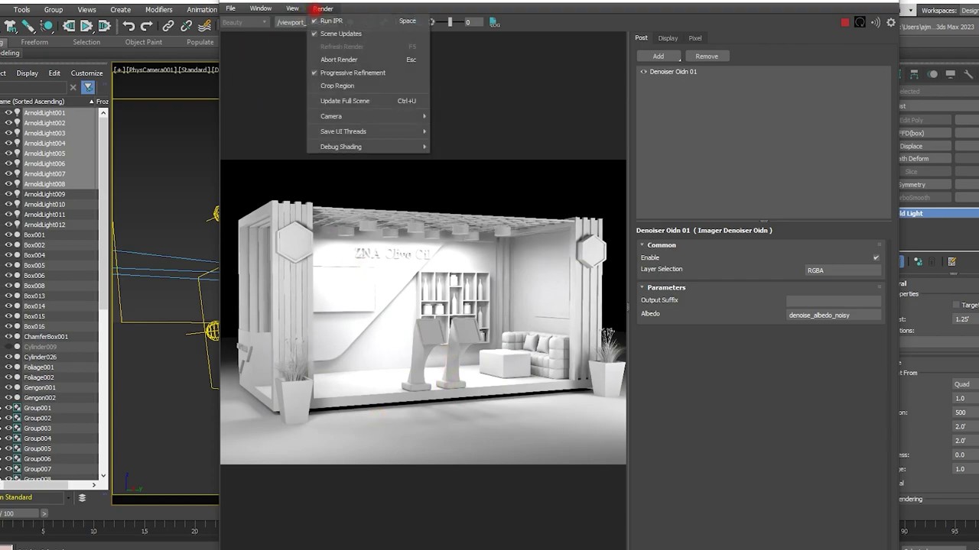
mouse_move(367, 147)
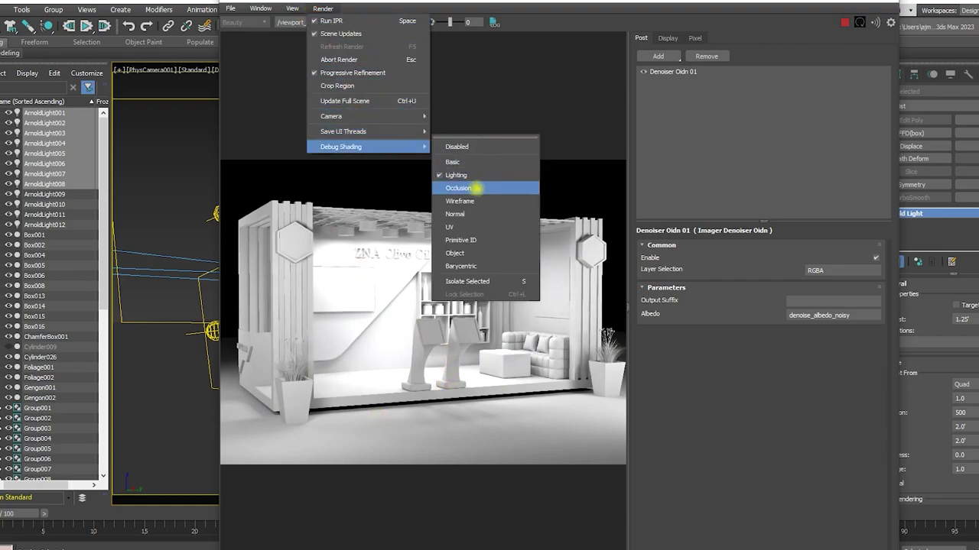
click(459, 188)
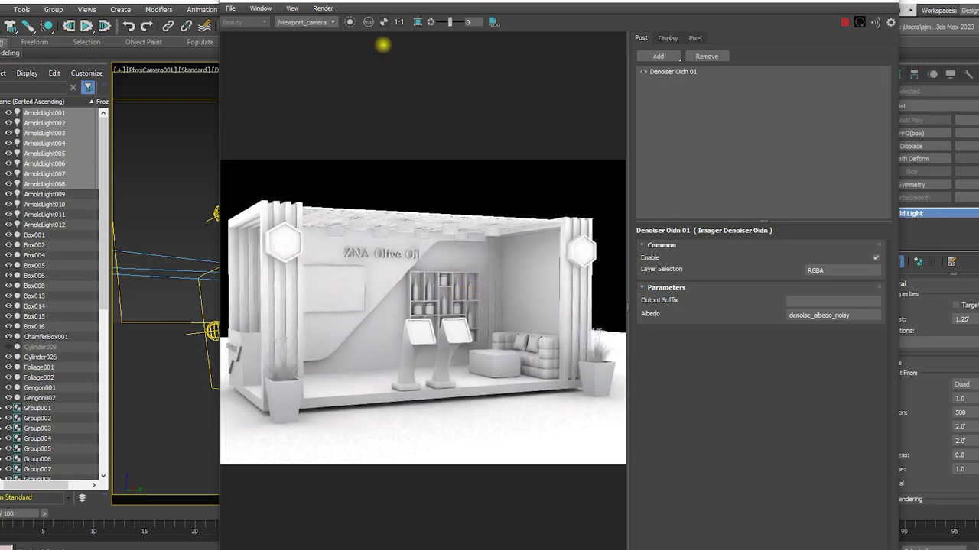
click(323, 8)
click(470, 198)
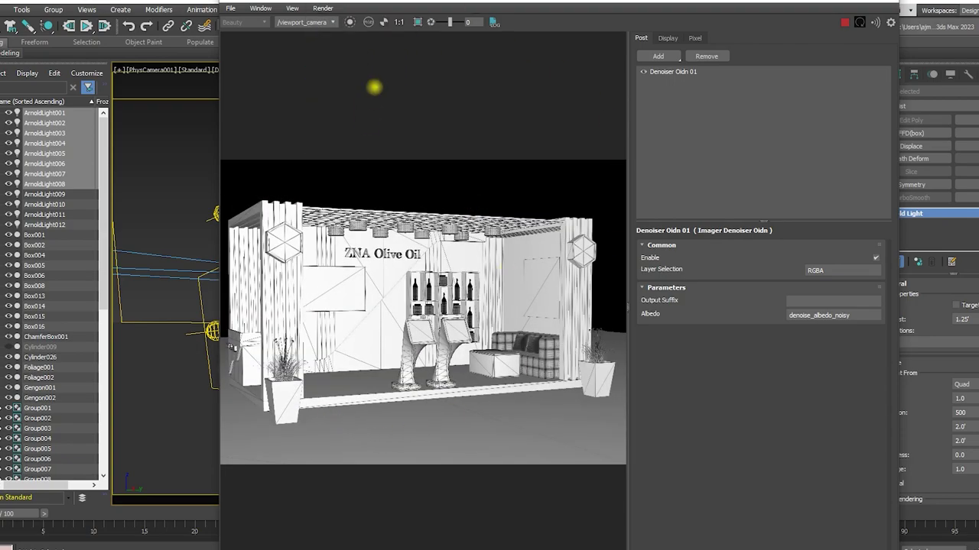
click(323, 8)
click(482, 226)
Step: Step through the UV, Primitive ID, Object and Barycentric debug shading passes
click(323, 7)
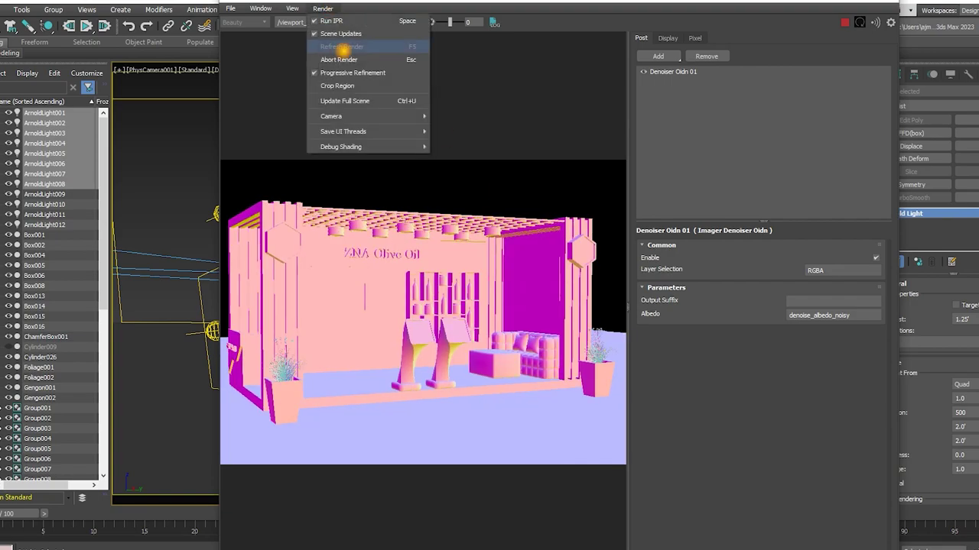
click(475, 225)
click(323, 8)
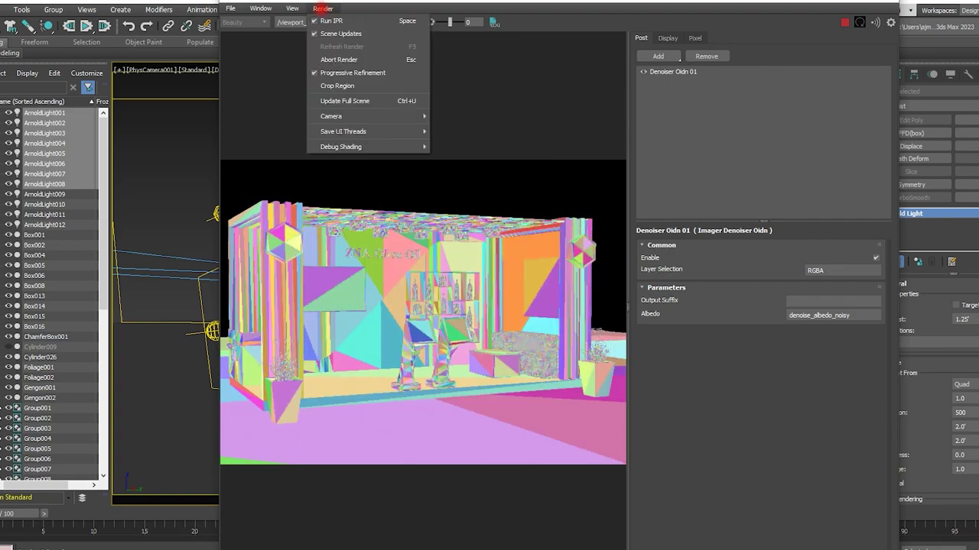
click(469, 252)
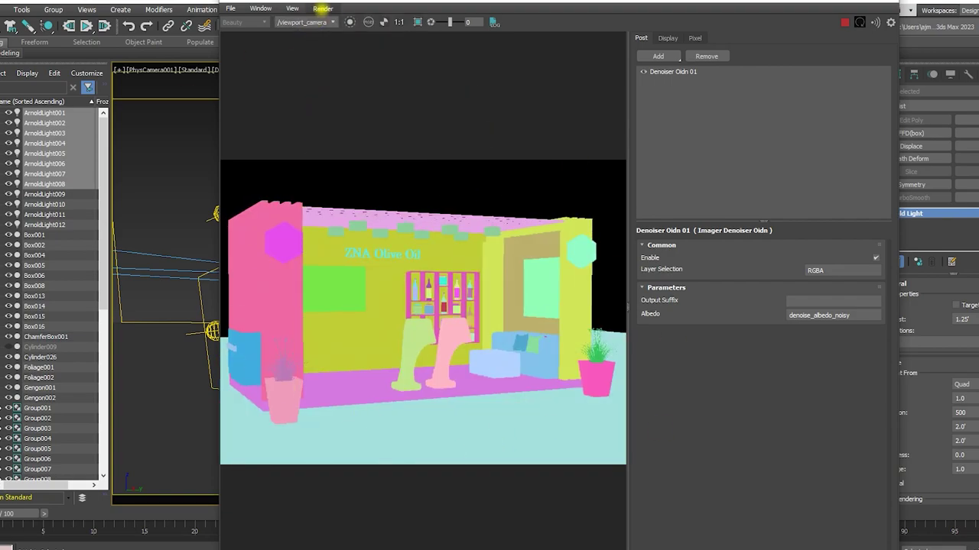
click(322, 8)
click(510, 266)
click(323, 8)
click(481, 280)
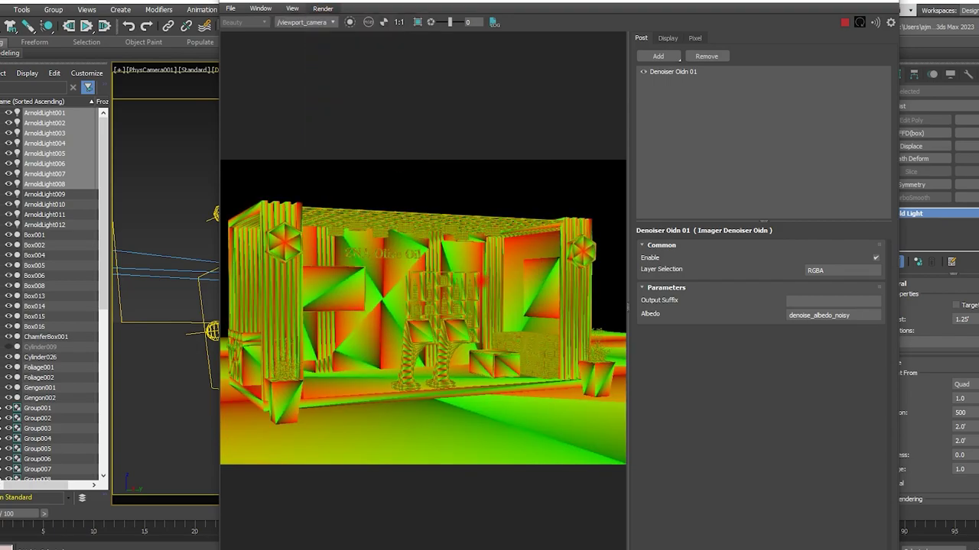
Step: Render the curtain frame and ChamferBox001 in isolation, then return to the full-colour scene render
click(350, 21)
click(183, 267)
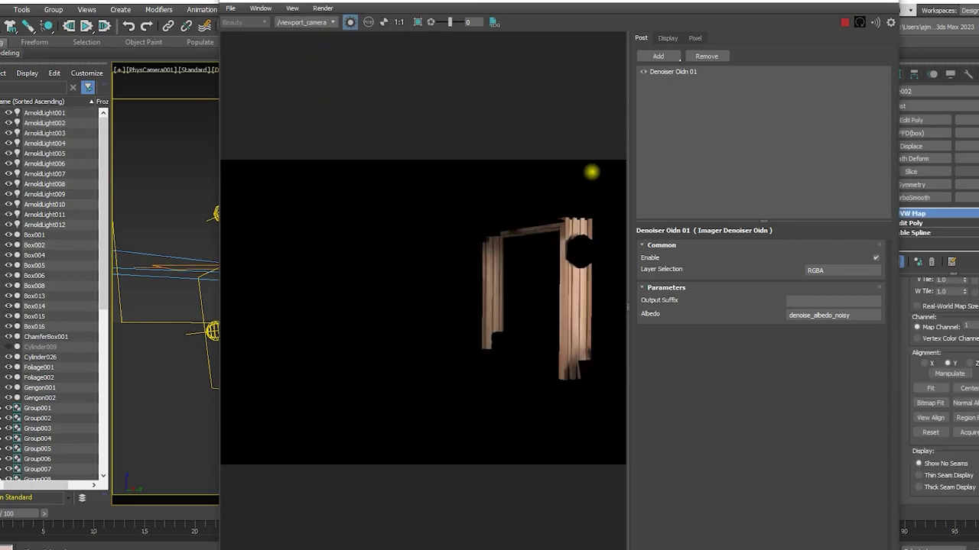
click(46, 388)
click(46, 337)
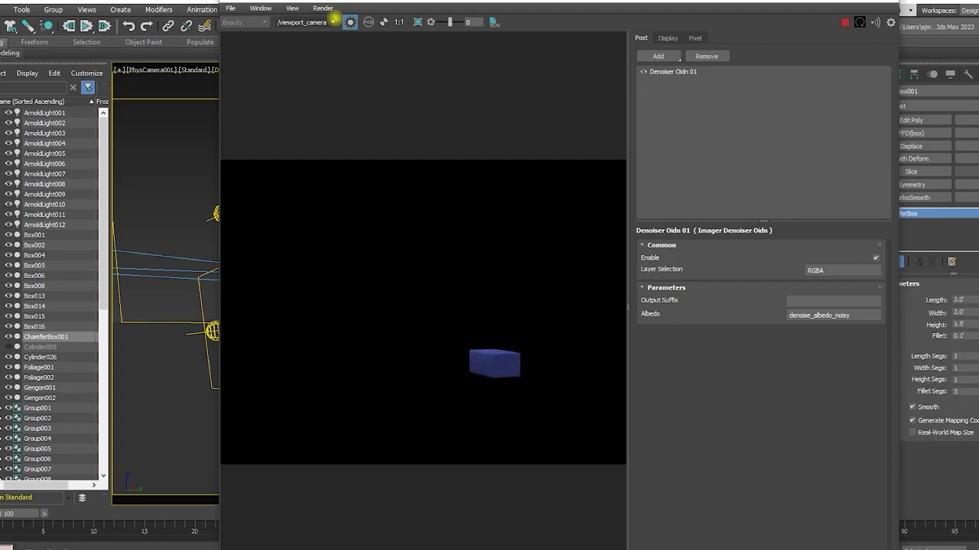
click(323, 8)
click(457, 159)
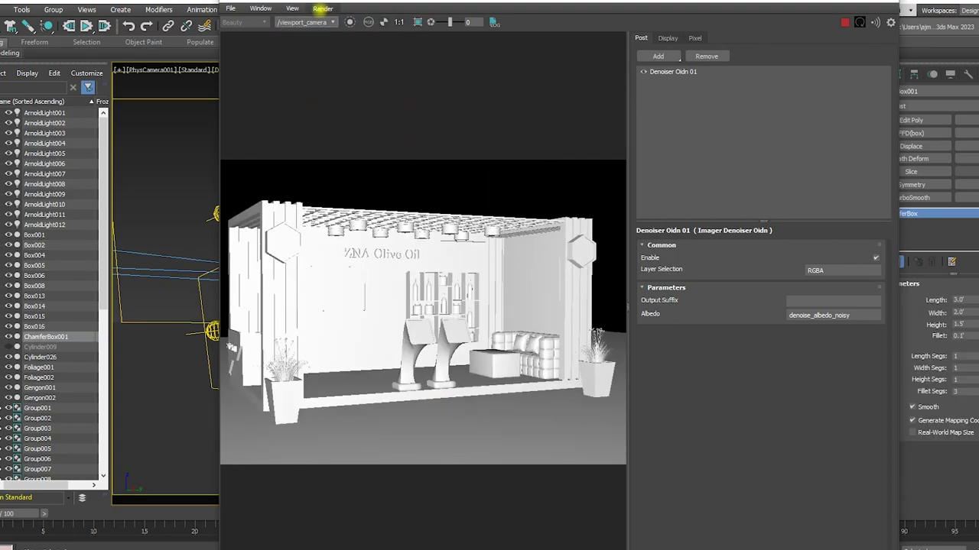
click(323, 8)
click(484, 146)
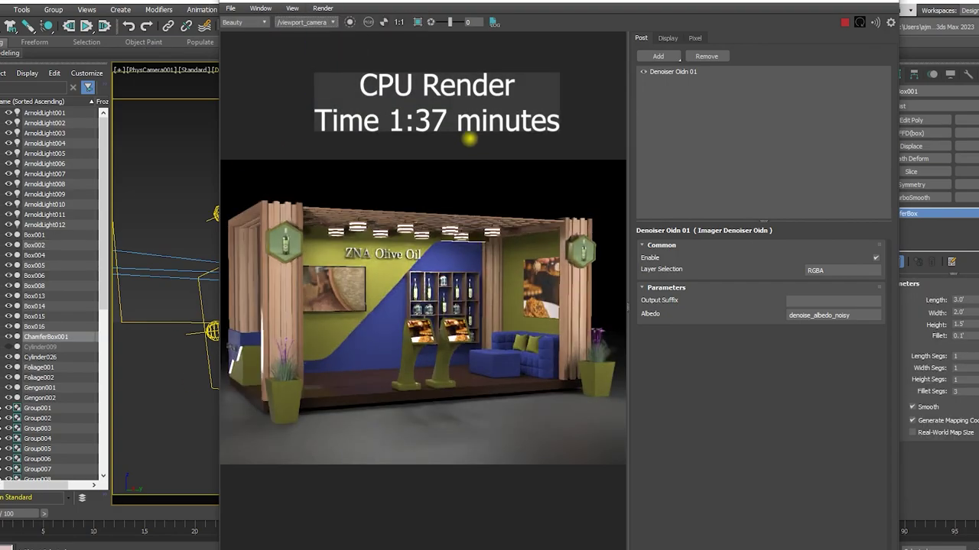